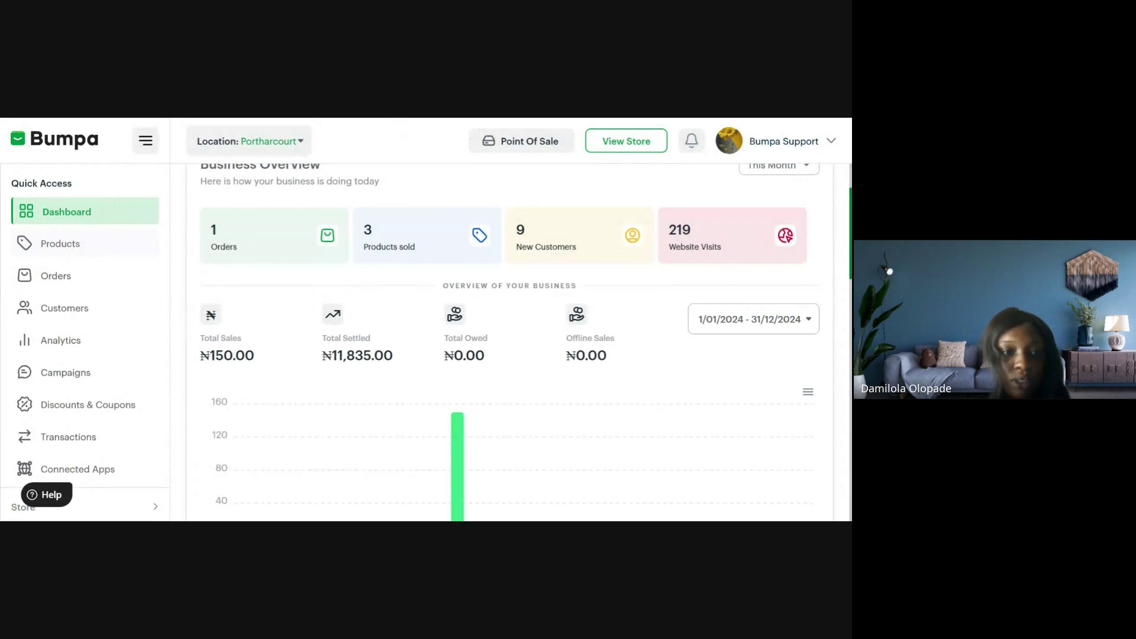
Step: Start a new product in the product list and upload its cropped trade-fair flyer image
{"action": "left_click", "coordinate": [85, 245]}
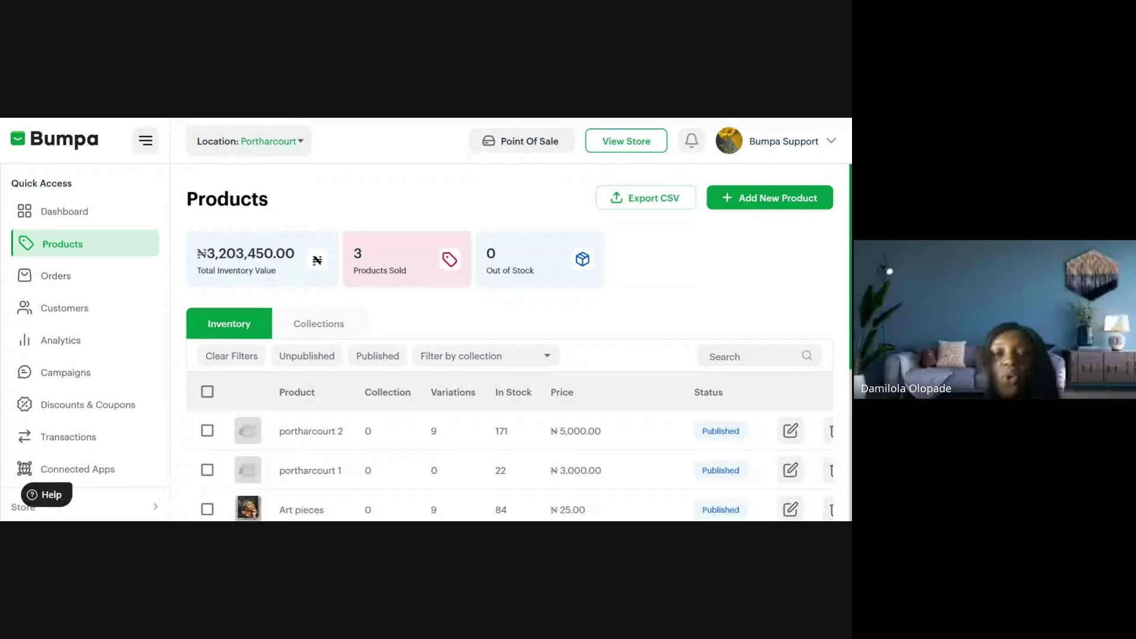
{"action": "left_click", "coordinate": [756, 203]}
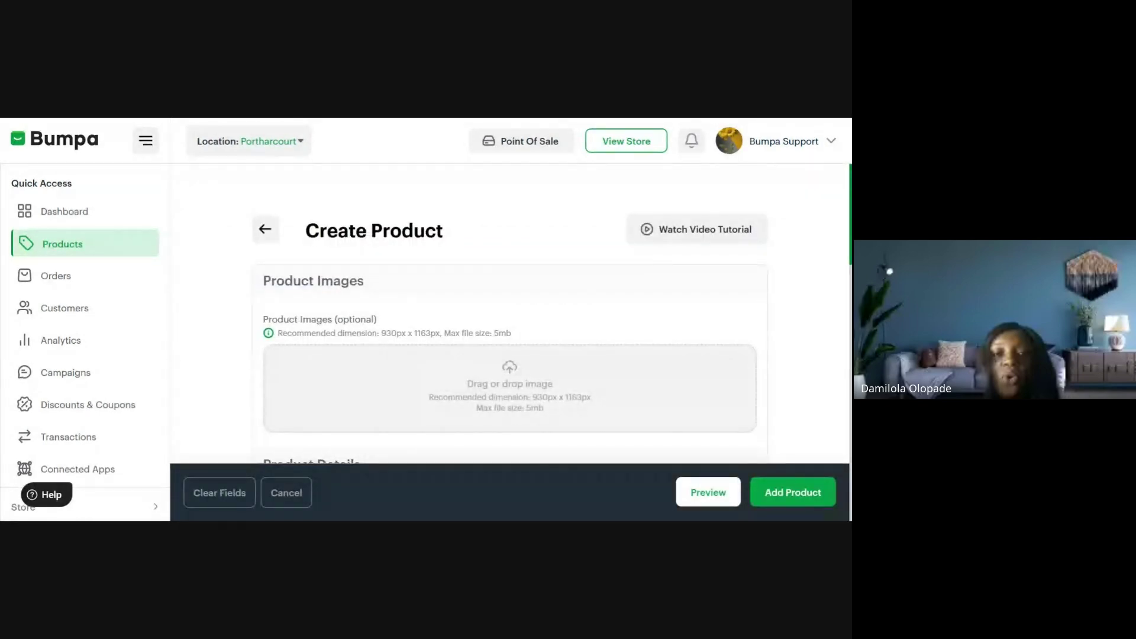
{"action": "scroll", "coordinate": [755, 206], "scroll_direction": "down", "scroll_amount": 2}
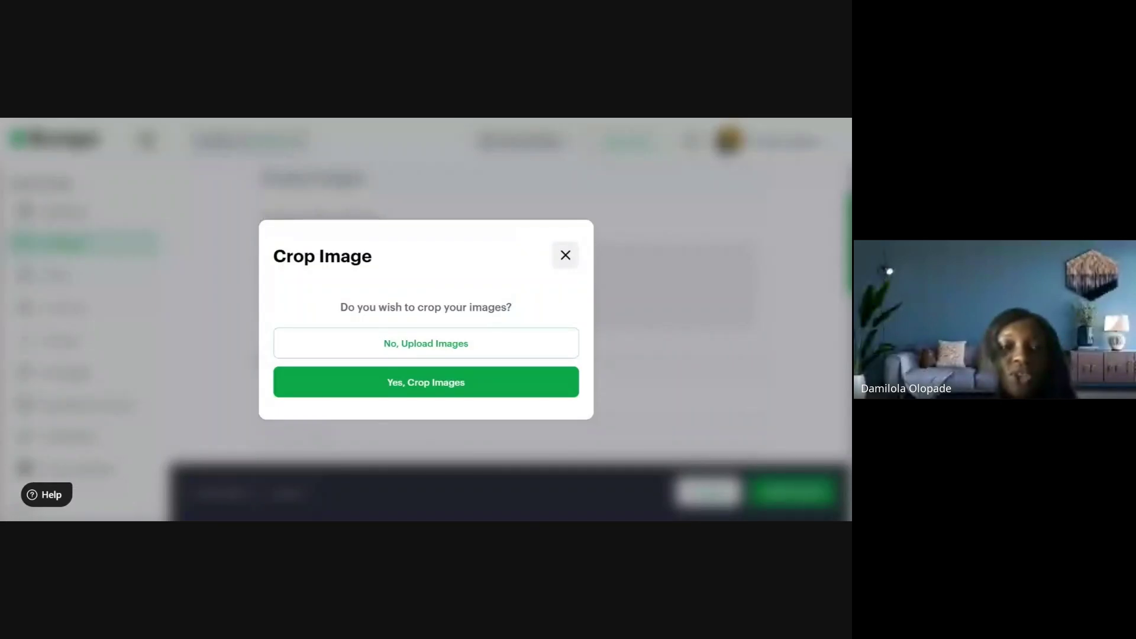
{"action": "left_click", "coordinate": [431, 381]}
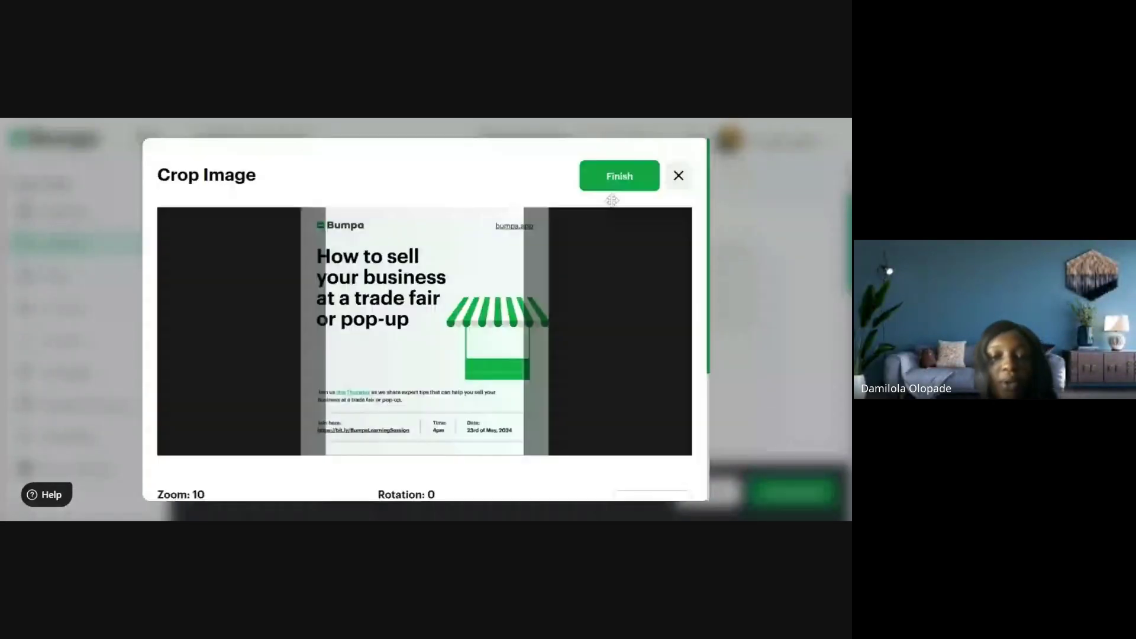
{"action": "left_click", "coordinate": [613, 181]}
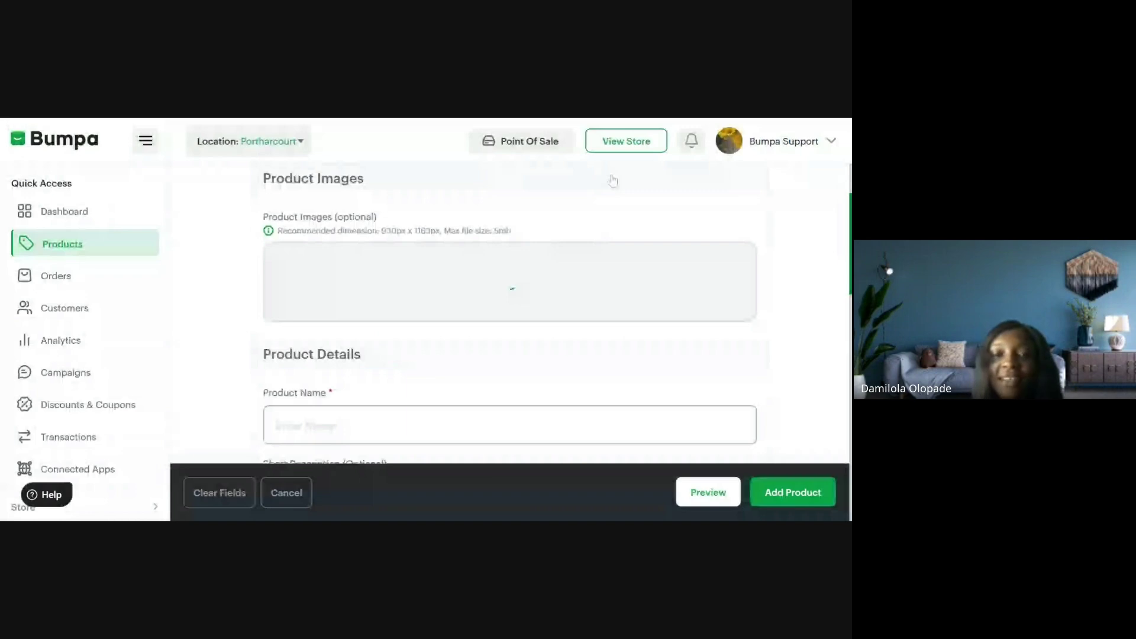
Step: Enter "Pop UP" as the name of the new product
{"action": "scroll", "coordinate": [613, 180], "scroll_direction": "down", "scroll_amount": 3}
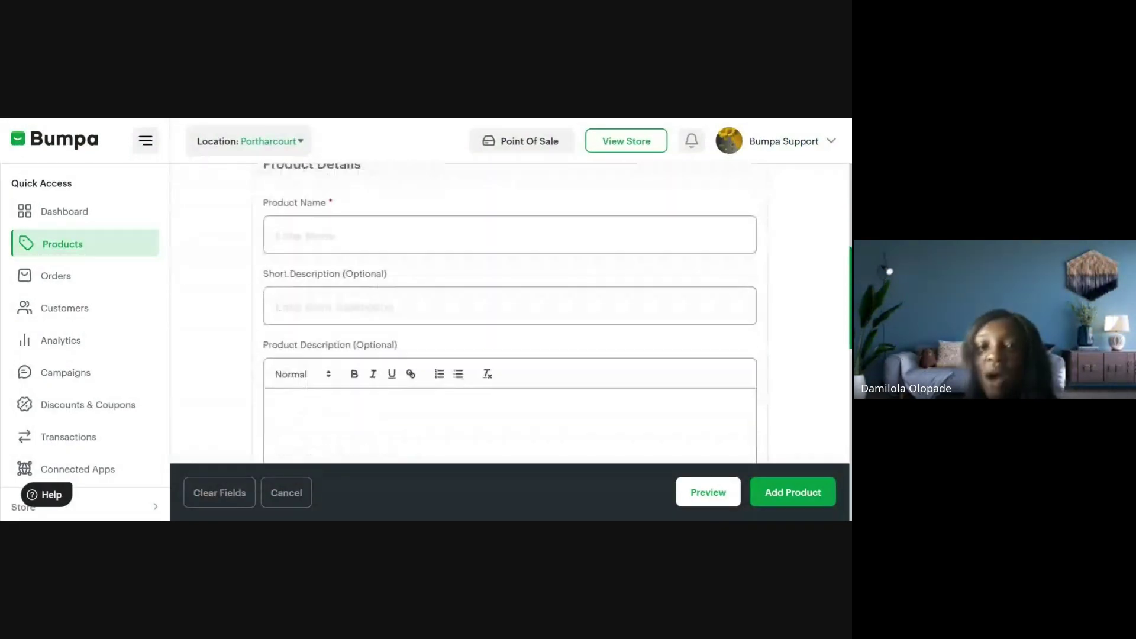
{"action": "scroll", "coordinate": [509, 313], "scroll_direction": "up", "scroll_amount": 4}
{"action": "scroll", "coordinate": [509, 313], "scroll_direction": "down", "scroll_amount": 2}
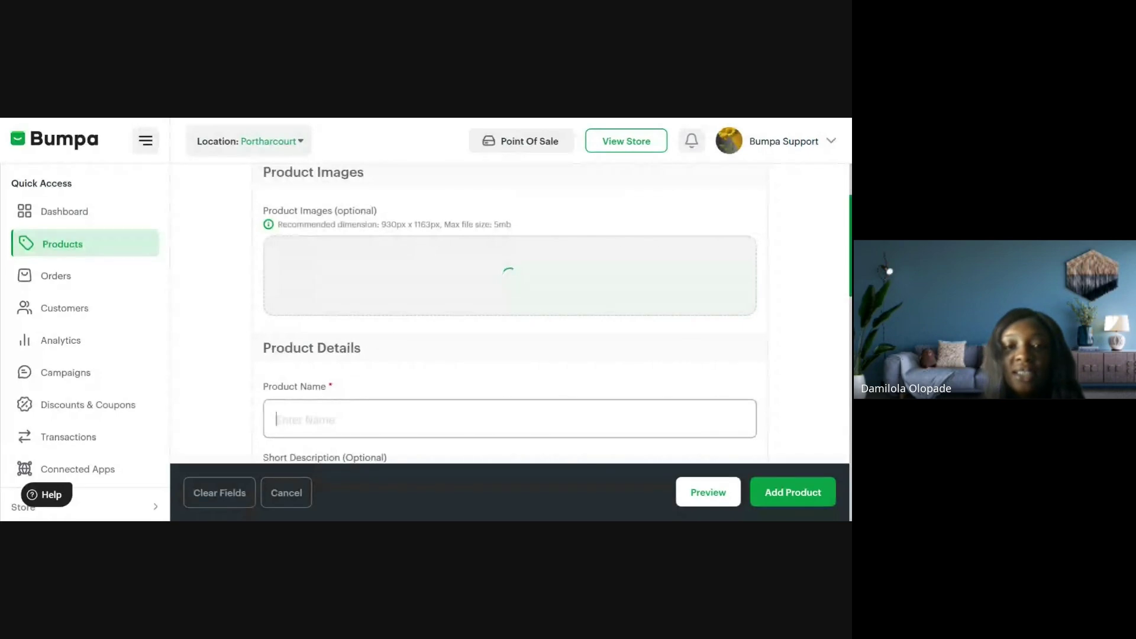
{"action": "type", "text": "NB"}
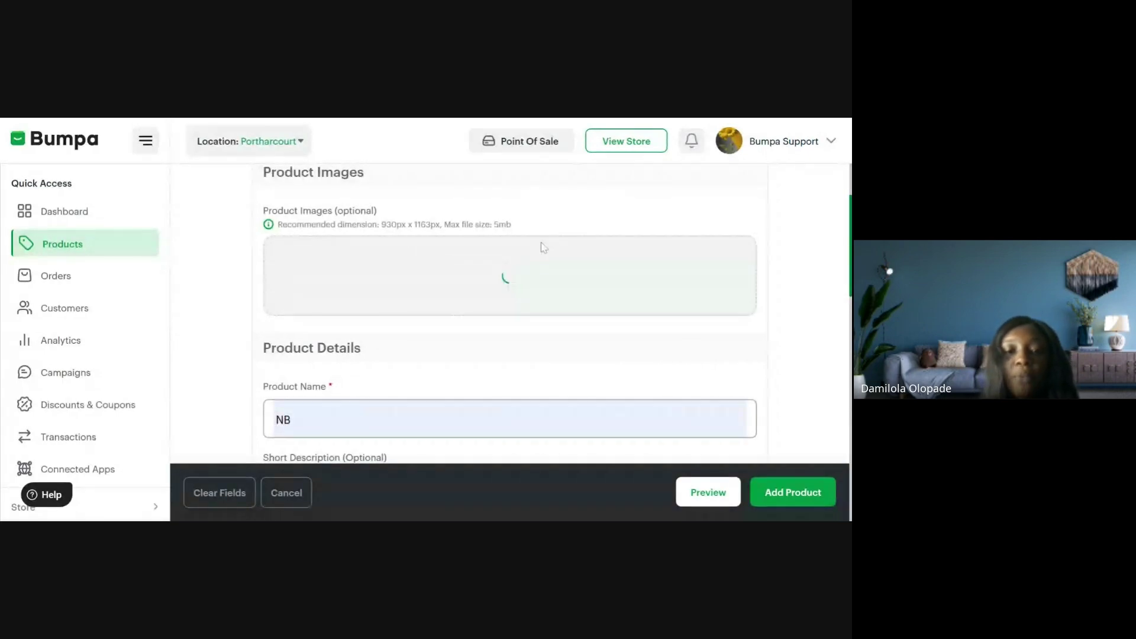
{"action": "key", "text": "ctrl+a"}
{"action": "type", "text": "Pop "}
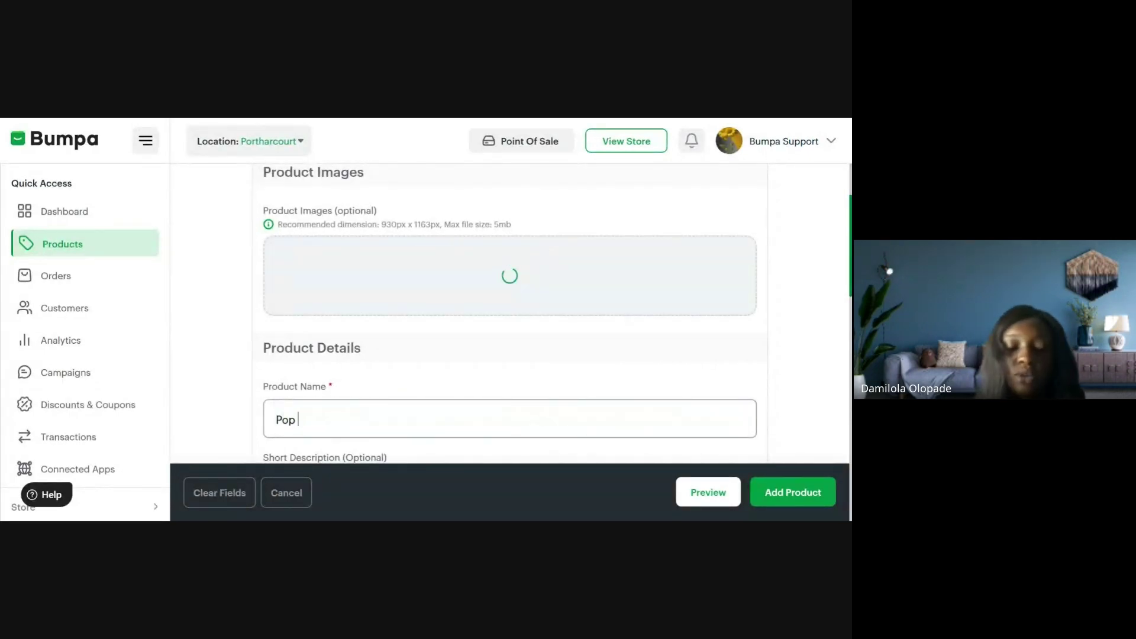
{"action": "type", "text": "UP"}
Step: Enter "Great bag for events" as the product's short description
{"action": "scroll", "coordinate": [510, 260], "scroll_direction": "down", "scroll_amount": 3}
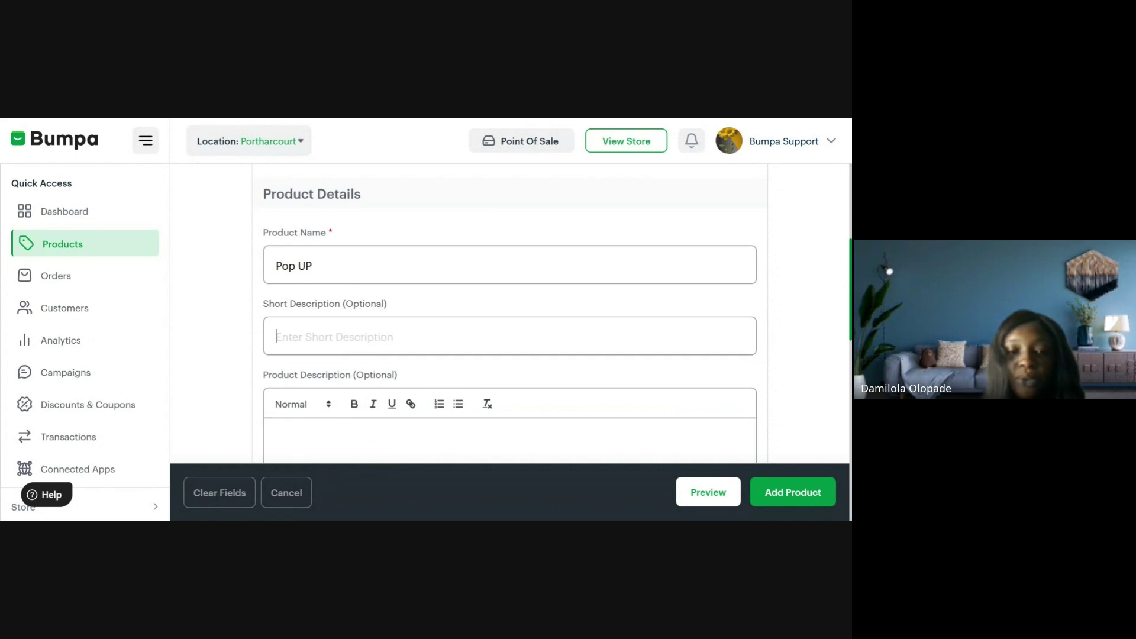
{"action": "type", "text": "Great bag for events"}
{"action": "scroll", "coordinate": [277, 418], "scroll_direction": "up", "scroll_amount": 1}
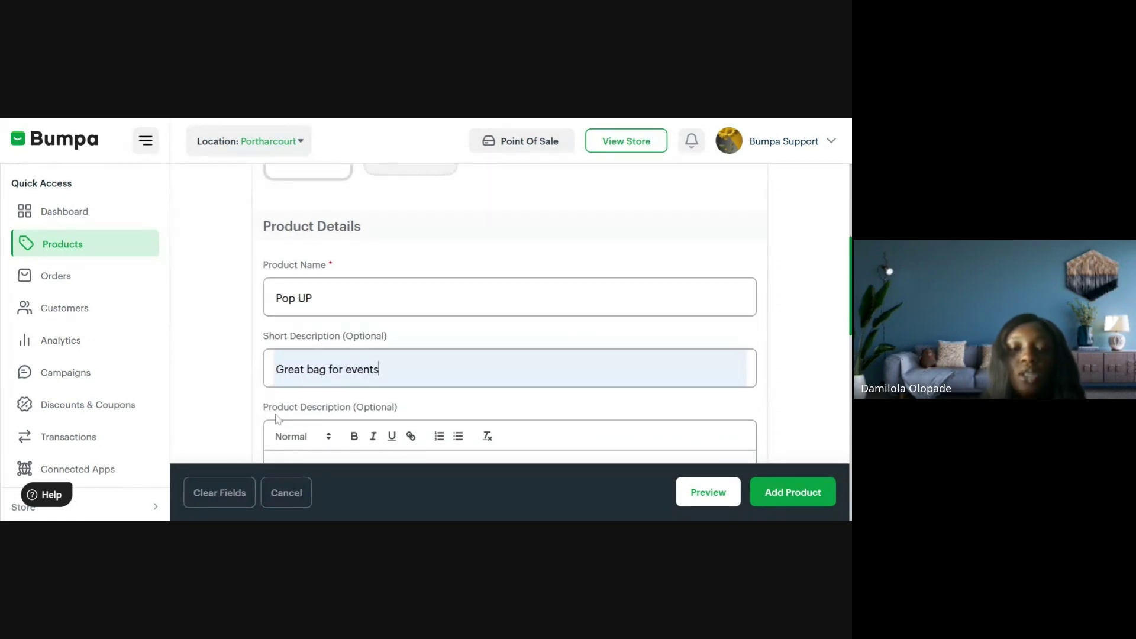
{"action": "scroll", "coordinate": [334, 402], "scroll_direction": "down", "scroll_amount": 1}
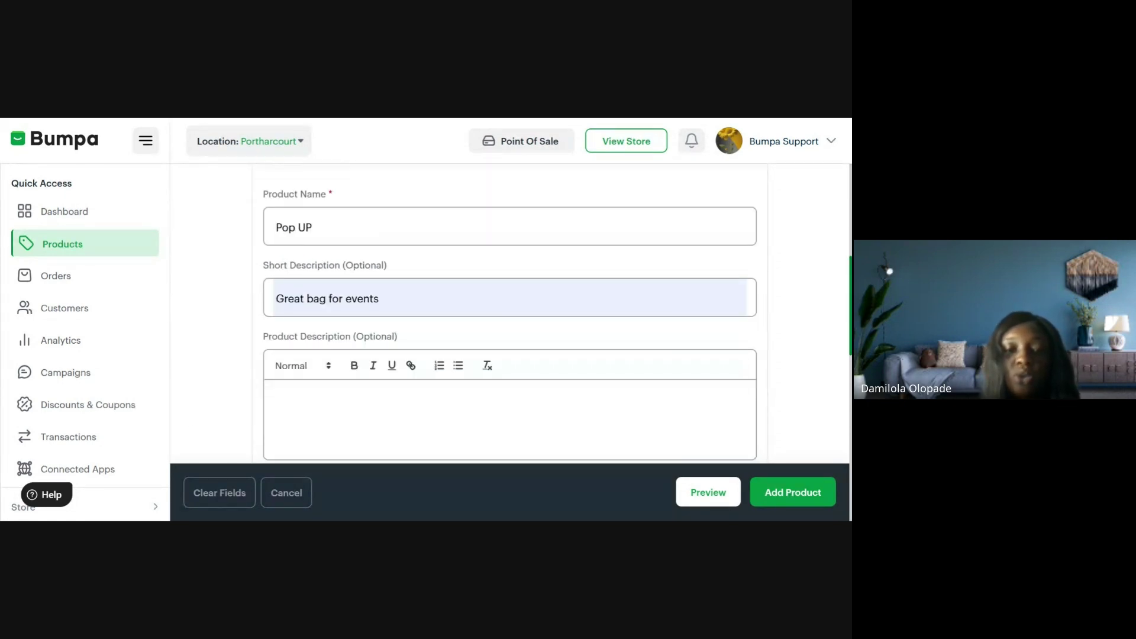
Step: Assign the new product to the Massages collection
{"action": "scroll", "coordinate": [510, 313], "scroll_direction": "down", "scroll_amount": 3}
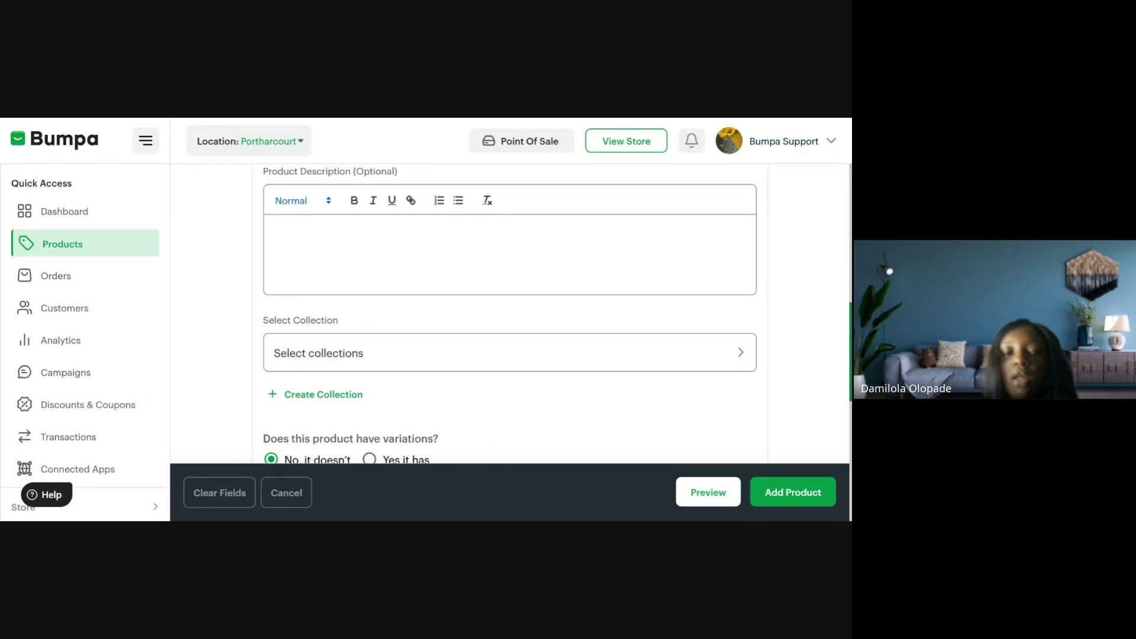
{"action": "scroll", "coordinate": [504, 258], "scroll_direction": "down", "scroll_amount": 1}
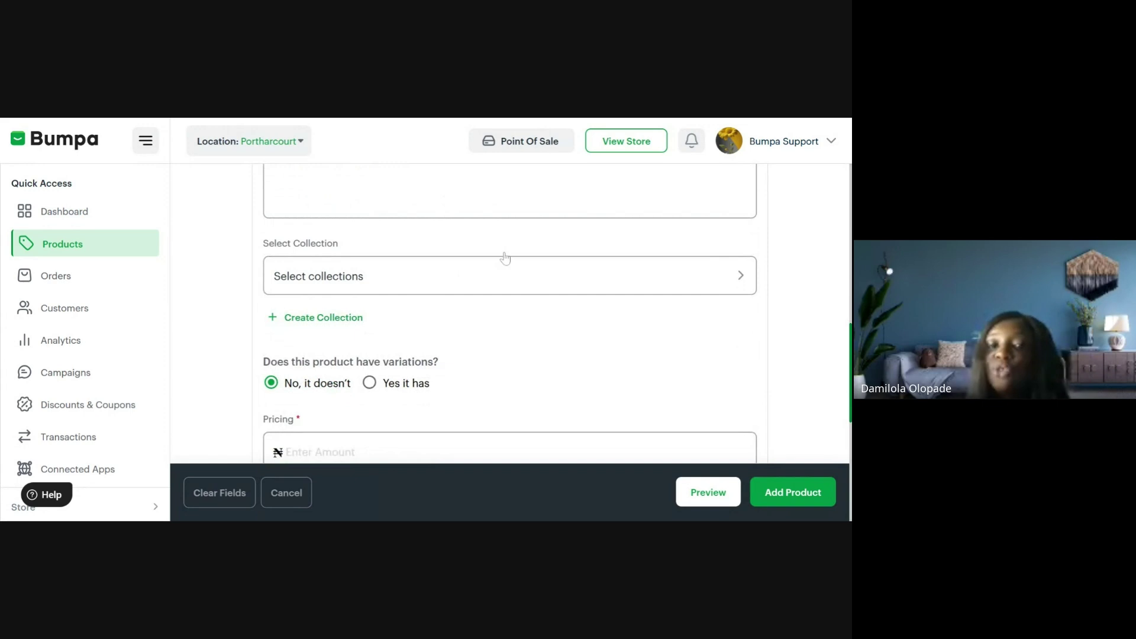
{"action": "left_click", "coordinate": [381, 282]}
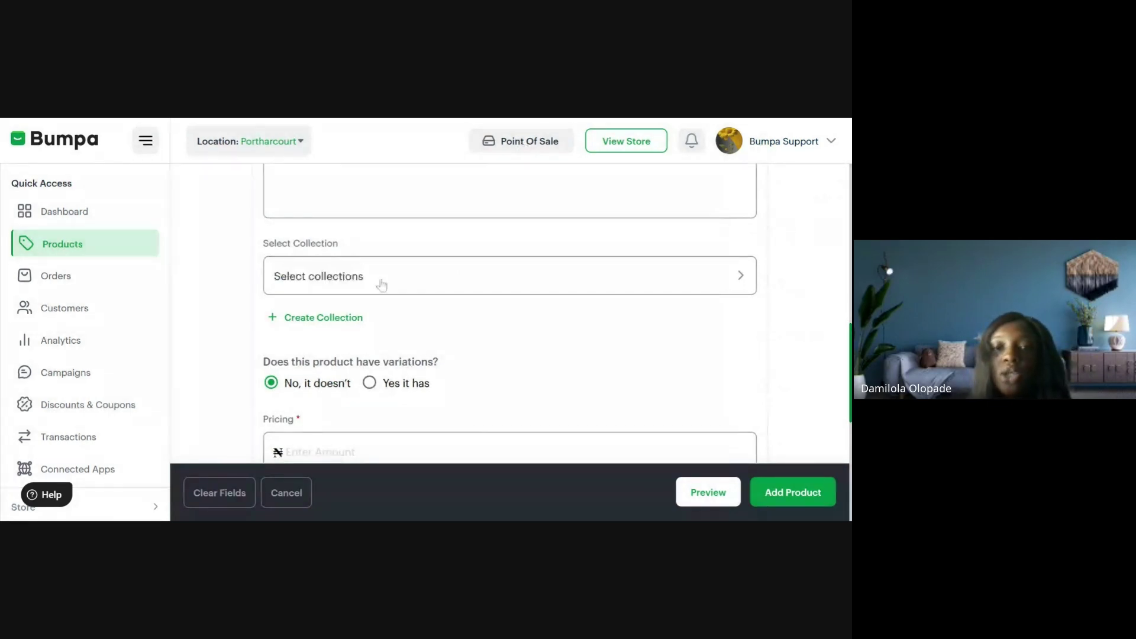
{"action": "left_click", "coordinate": [526, 282]}
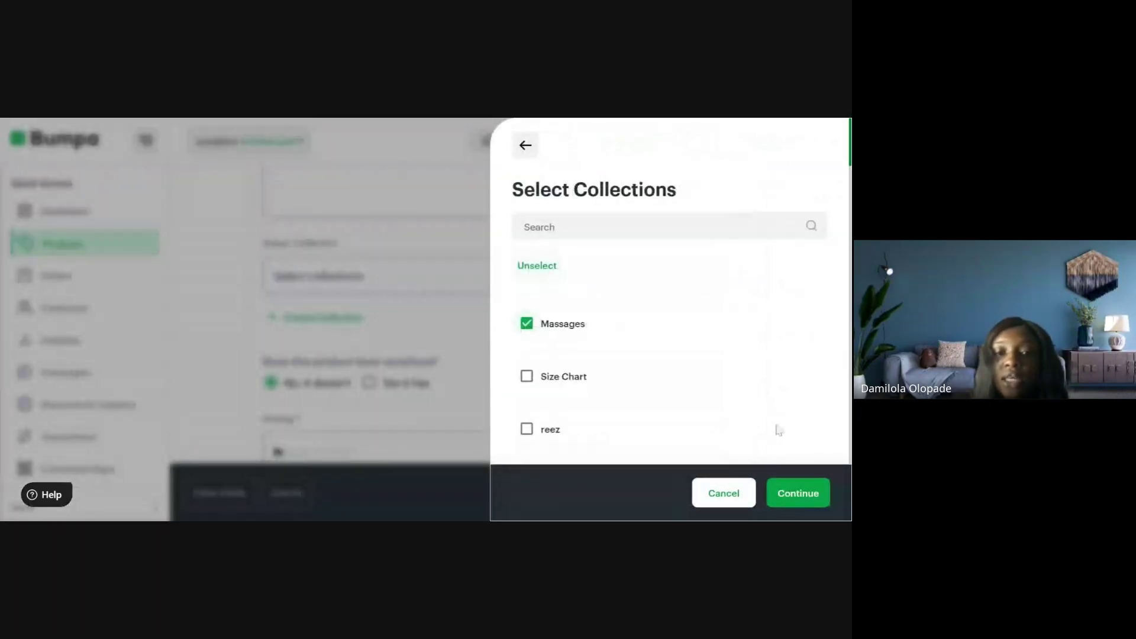
{"action": "left_click", "coordinate": [800, 497]}
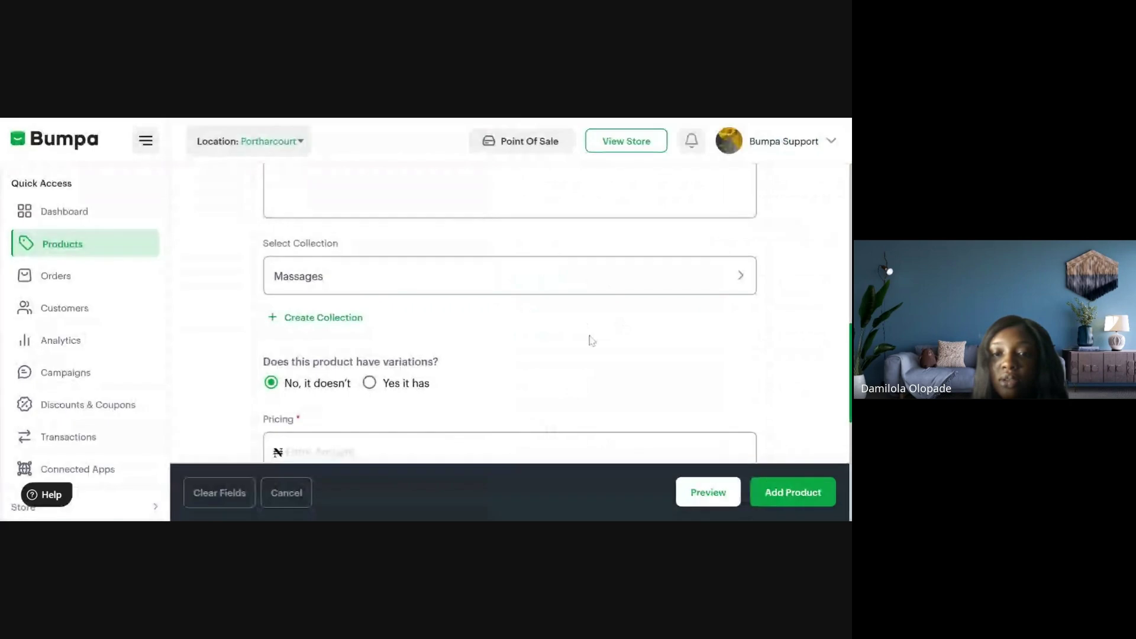
Step: Mark the product as having variations and set its unit to kg
{"action": "scroll", "coordinate": [591, 340], "scroll_direction": "down", "scroll_amount": 2}
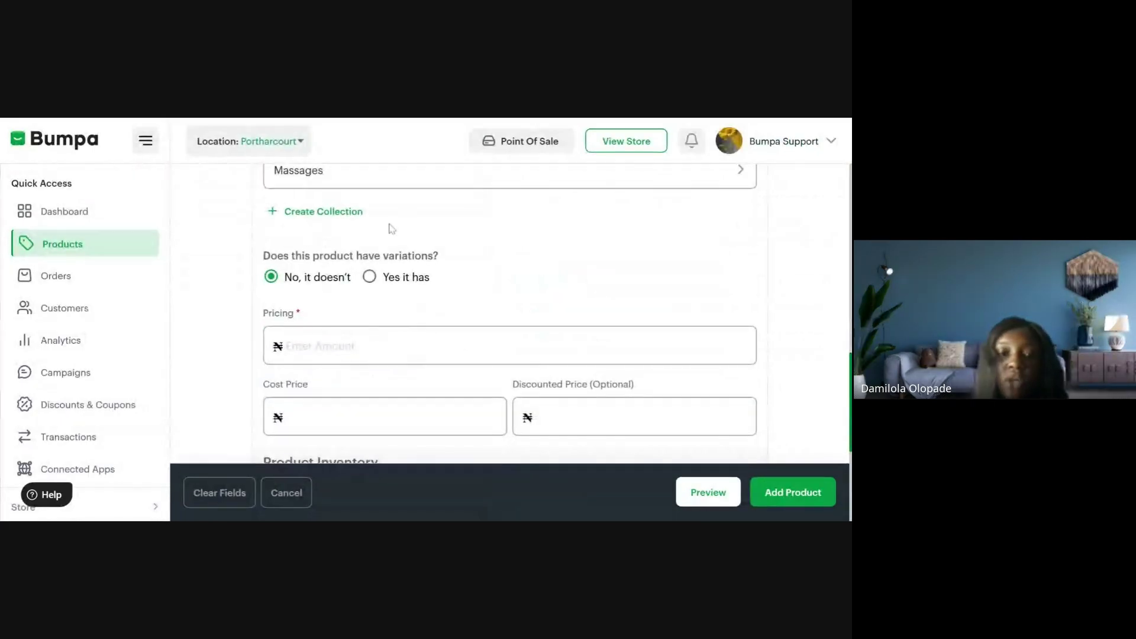
{"action": "left_click", "coordinate": [374, 276]}
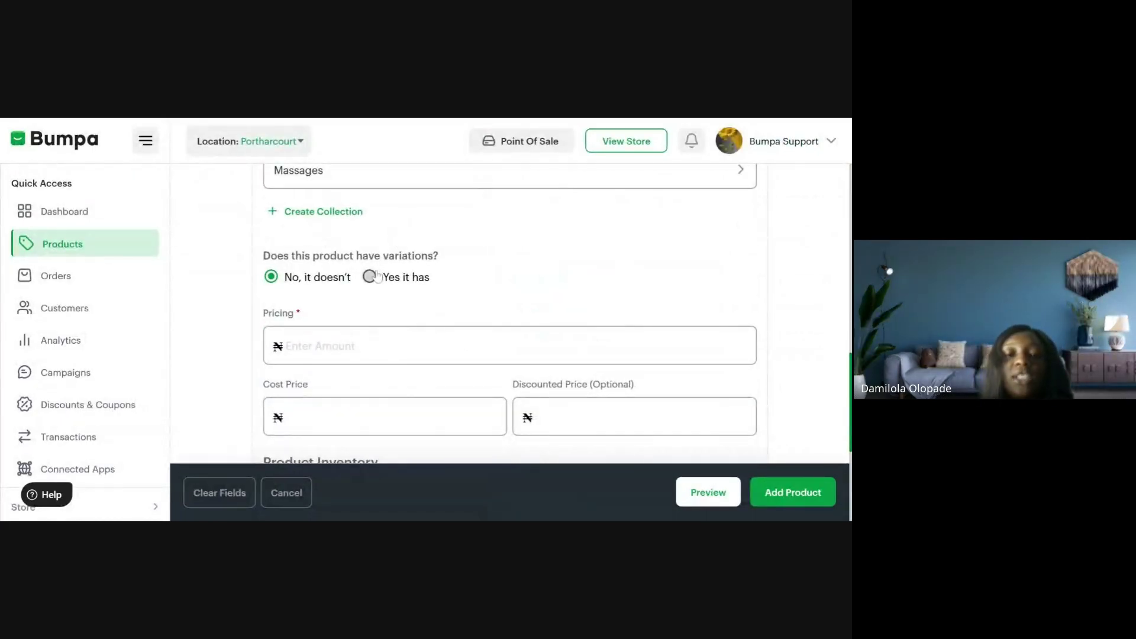
{"action": "left_click", "coordinate": [330, 405]}
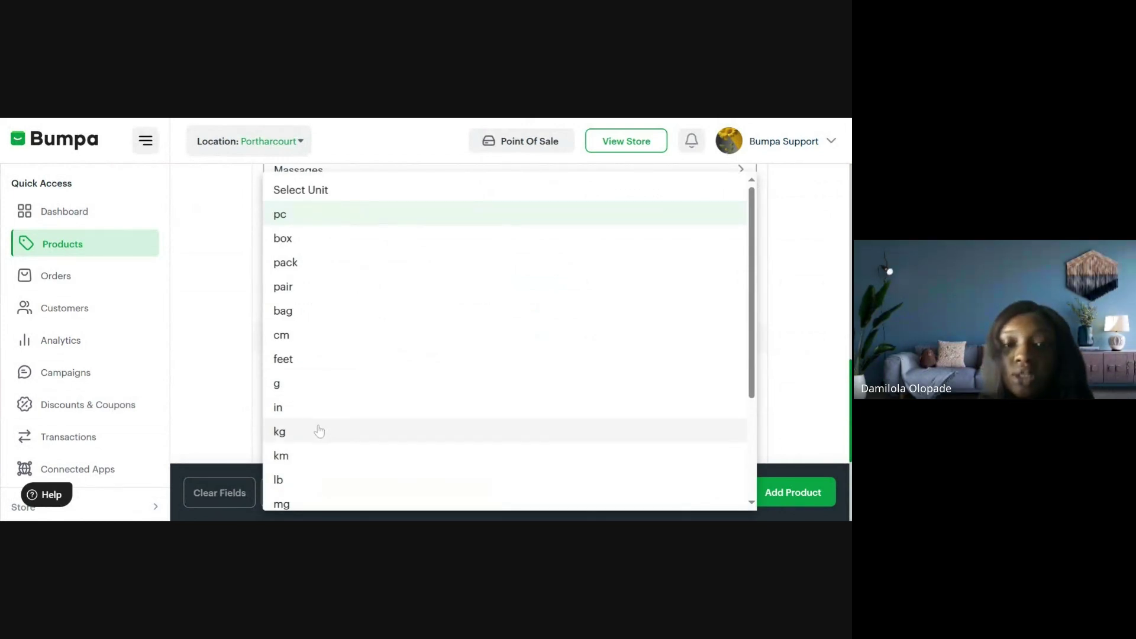
{"action": "scroll", "coordinate": [320, 424], "scroll_direction": "down", "scroll_amount": 3}
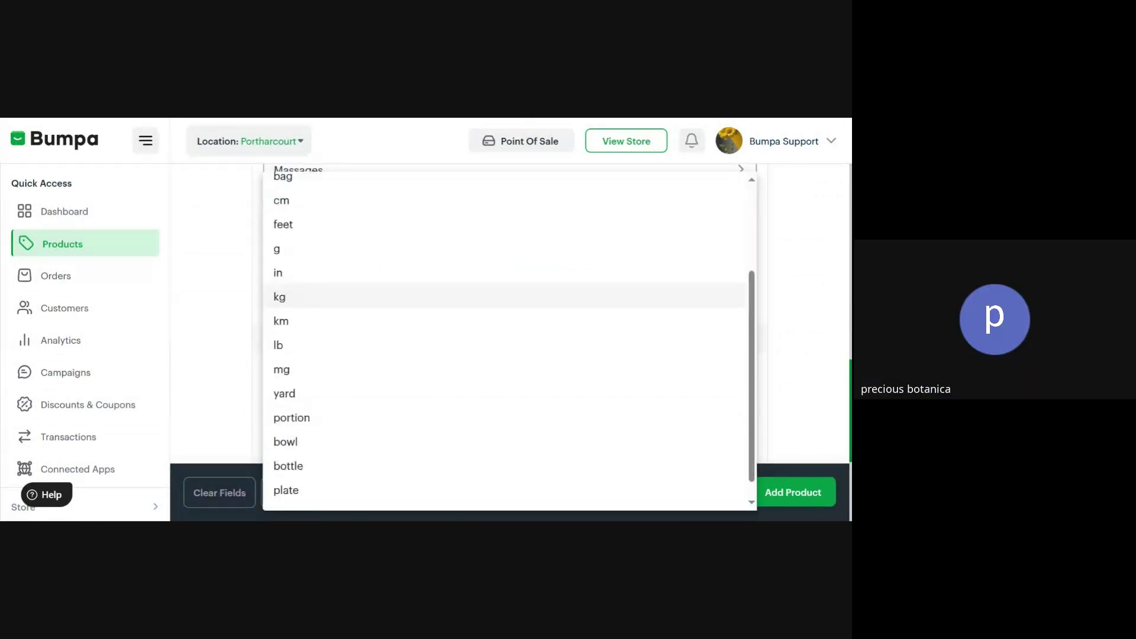
{"action": "scroll", "coordinate": [509, 340], "scroll_direction": "up", "scroll_amount": 3}
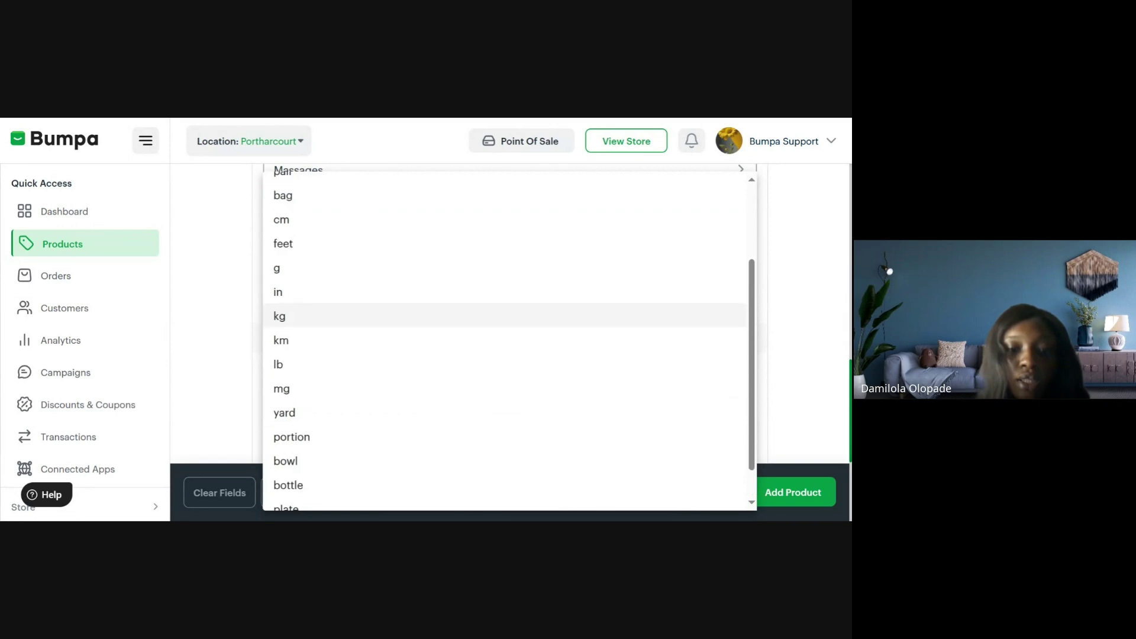
{"action": "scroll", "coordinate": [509, 340], "scroll_direction": "up", "scroll_amount": 1}
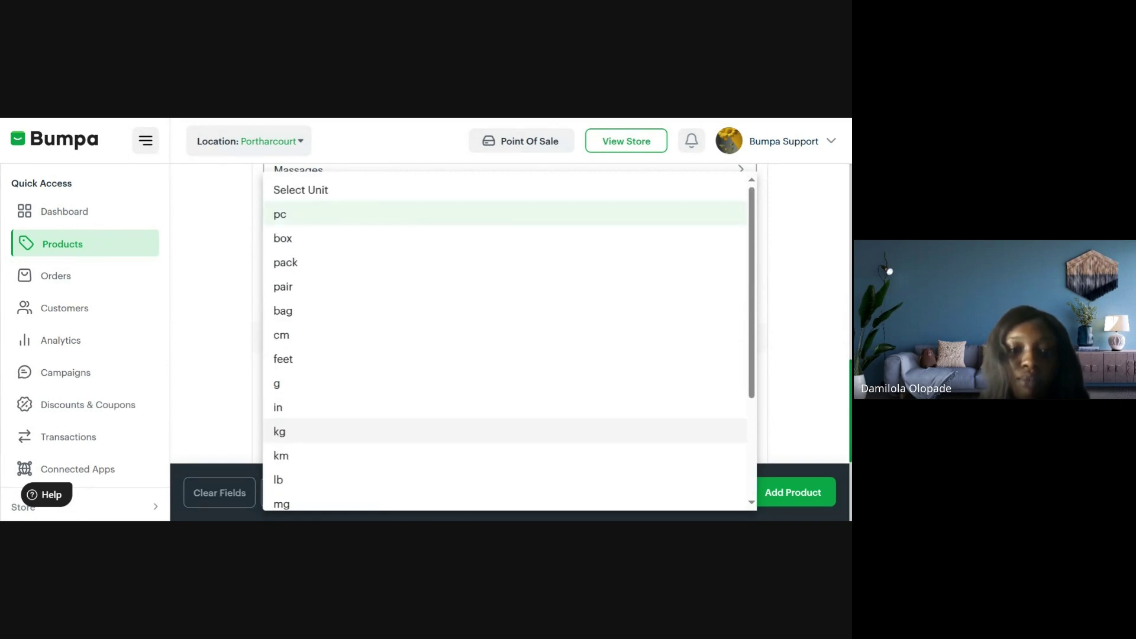
{"action": "scroll", "coordinate": [509, 340], "scroll_direction": "down", "scroll_amount": 1}
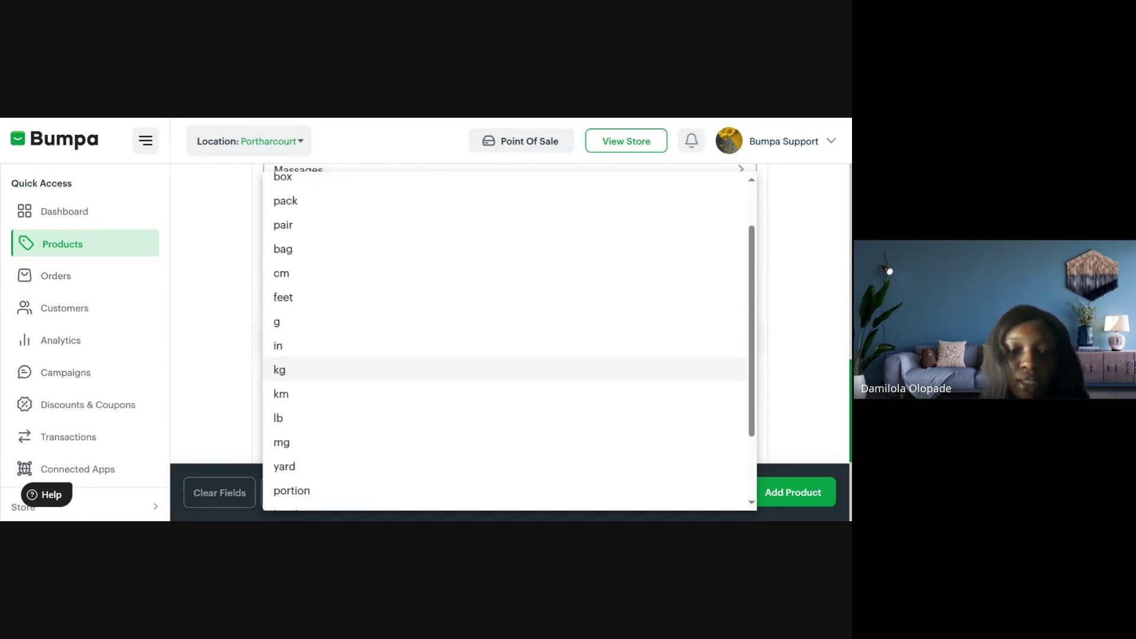
{"action": "left_click", "coordinate": [279, 370]}
{"action": "scroll", "coordinate": [221, 369], "scroll_direction": "down", "scroll_amount": 4}
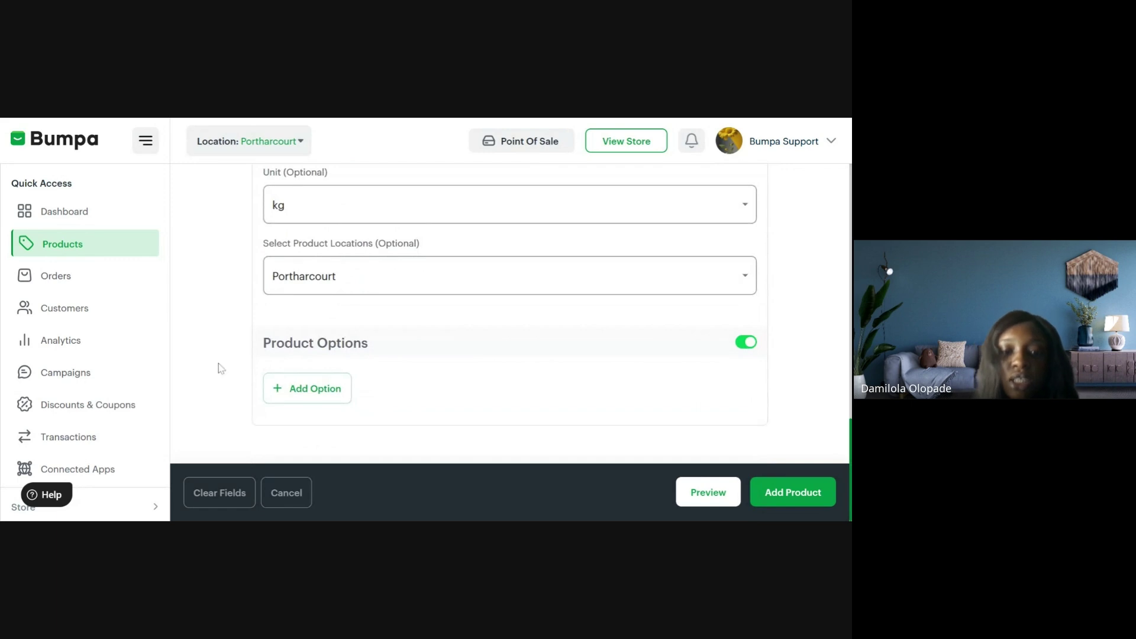
{"action": "left_click", "coordinate": [313, 388]}
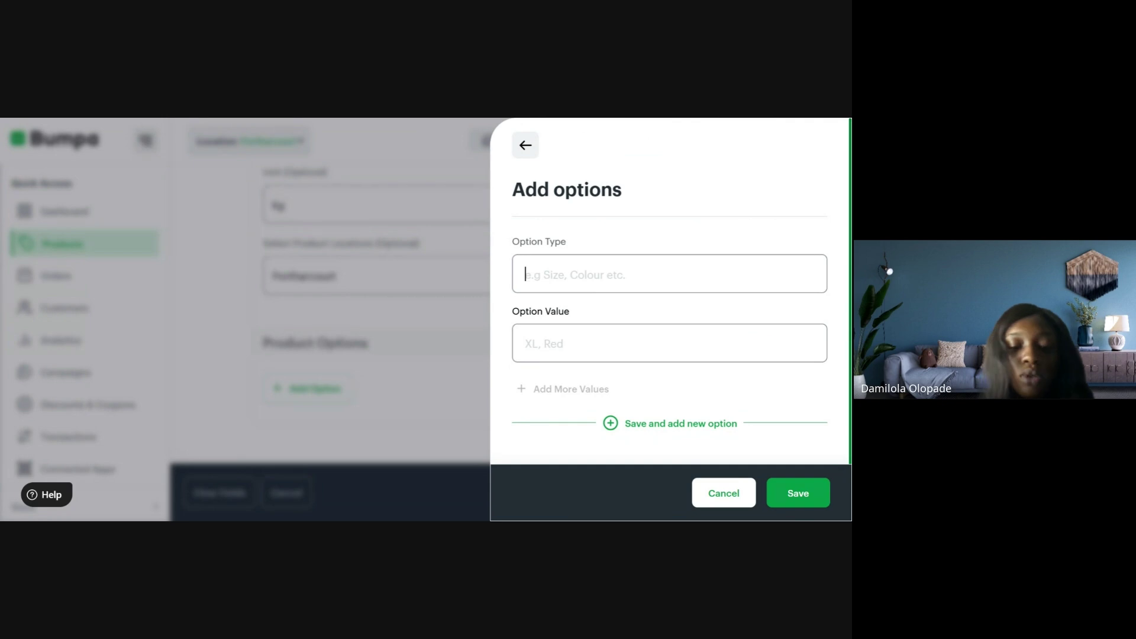
{"action": "left_click", "coordinate": [390, 347]}
Step: Replace the product's name with "Coconut Oil"
{"action": "scroll", "coordinate": [390, 347], "scroll_direction": "up", "scroll_amount": 10}
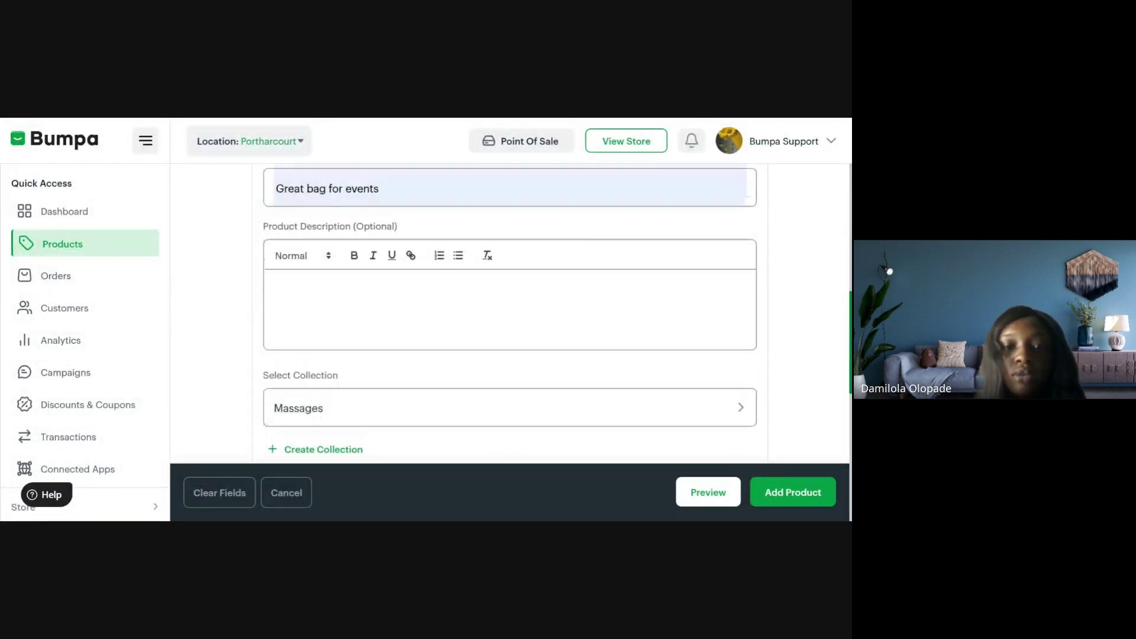
{"action": "scroll", "coordinate": [509, 308], "scroll_direction": "down", "scroll_amount": 2}
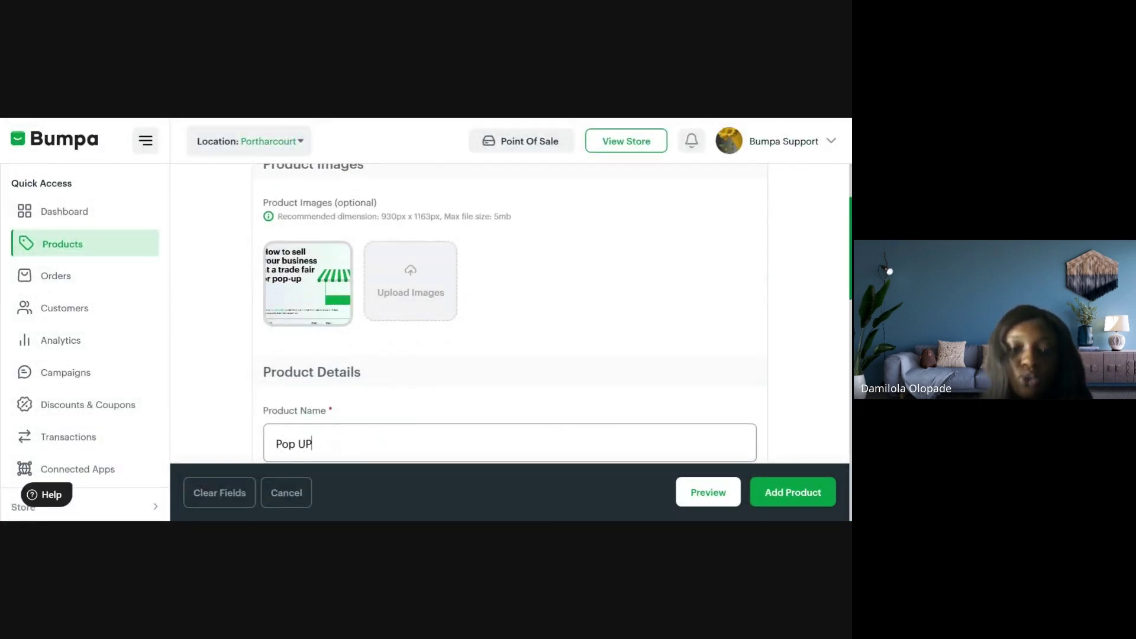
{"action": "key", "text": "BackSpace"}
{"action": "key", "text": "BackSpace"}
{"action": "key", "text": "BackSpace"}
{"action": "key", "text": "BackSpace"}
{"action": "key", "text": "BackSpace"}
{"action": "key", "text": "BackSpace"}
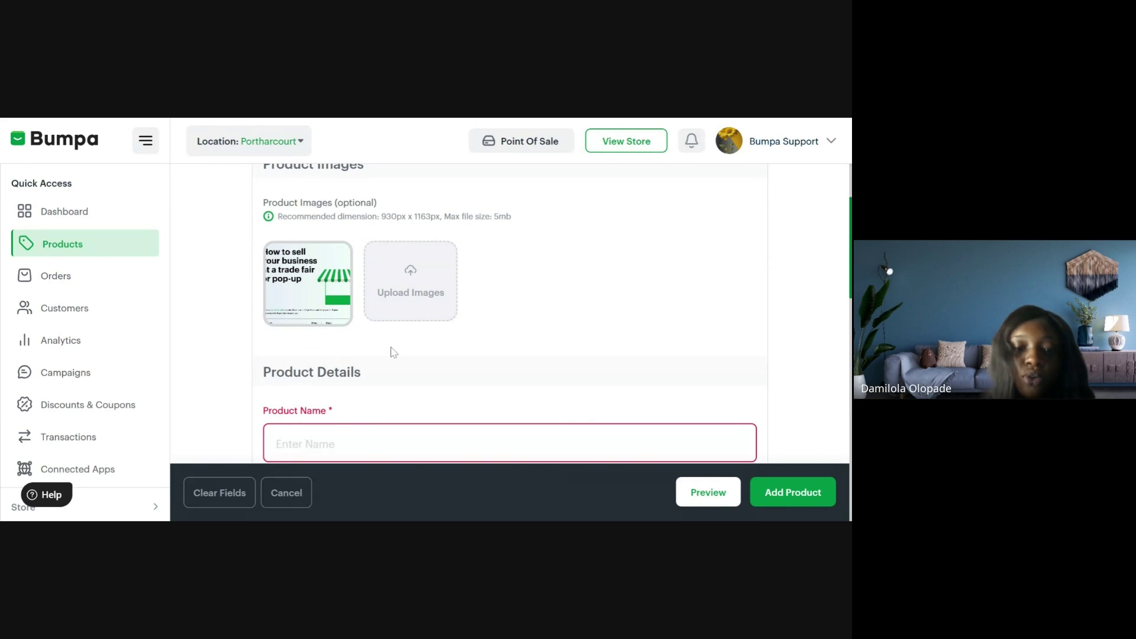
{"action": "type", "text": "Cocu"}
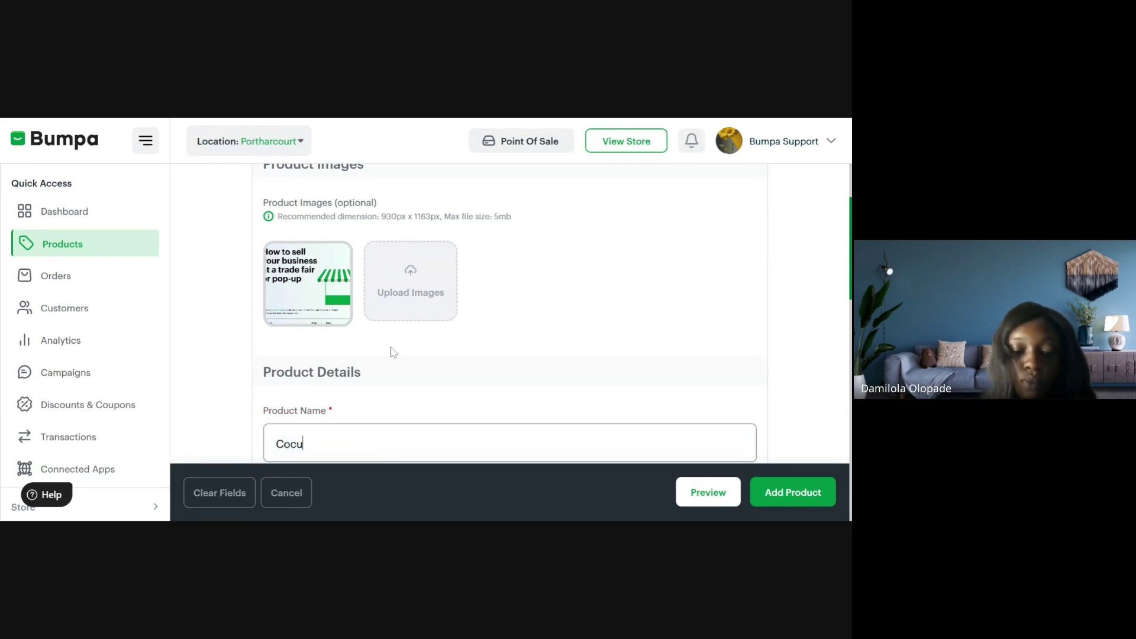
{"action": "key", "text": "BackSpace"}
{"action": "type", "text": "onut Oil"}
Step: Add a product option of type Size with 1kg as its first value
{"action": "scroll", "coordinate": [510, 313], "scroll_direction": "down", "scroll_amount": 10}
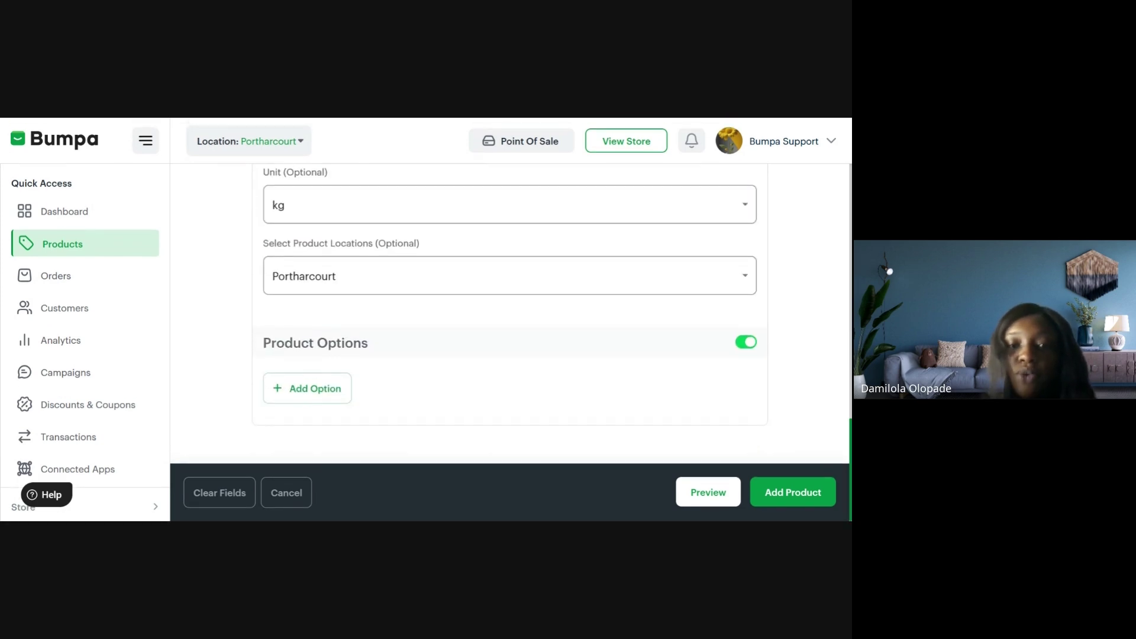
{"action": "left_click", "coordinate": [307, 388]}
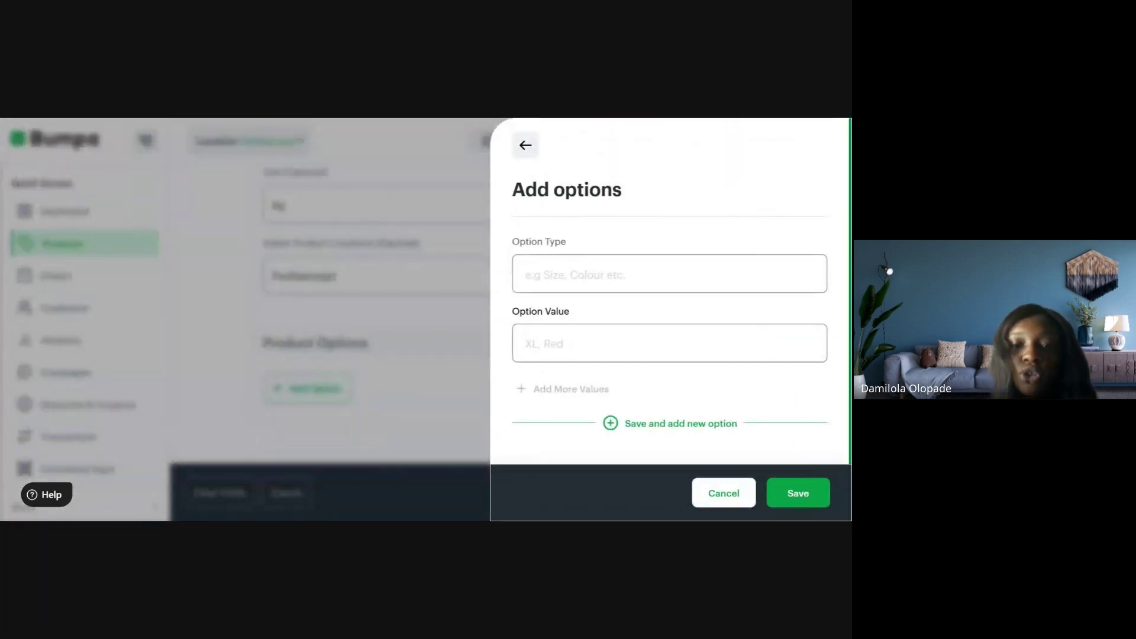
{"action": "type", "text": "S"}
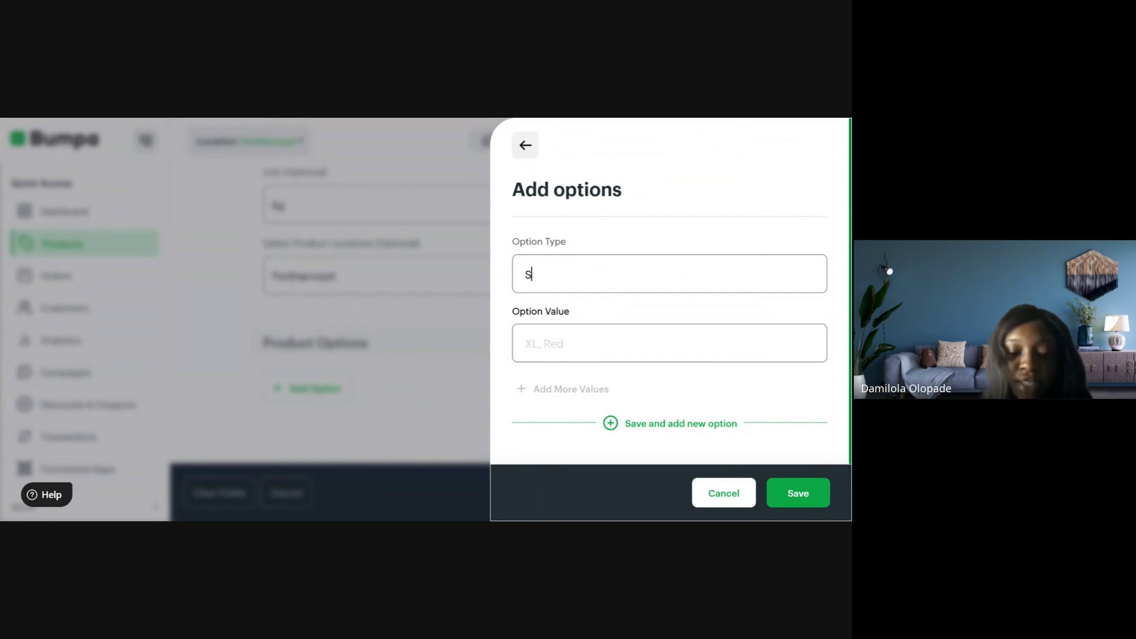
{"action": "type", "text": "ize"}
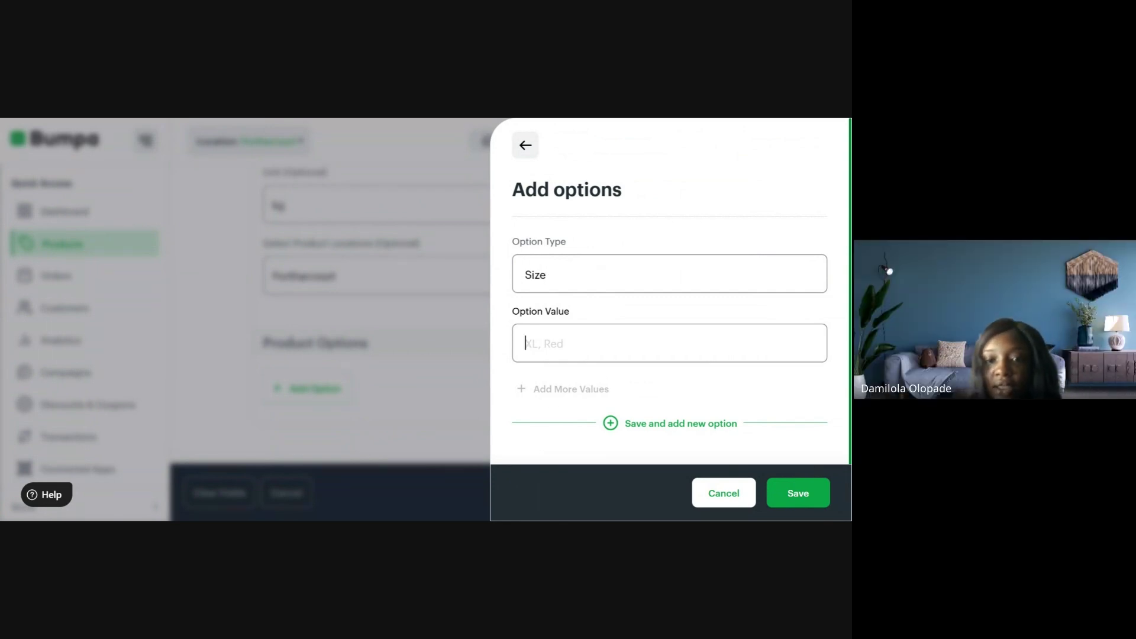
{"action": "type", "text": "1k"}
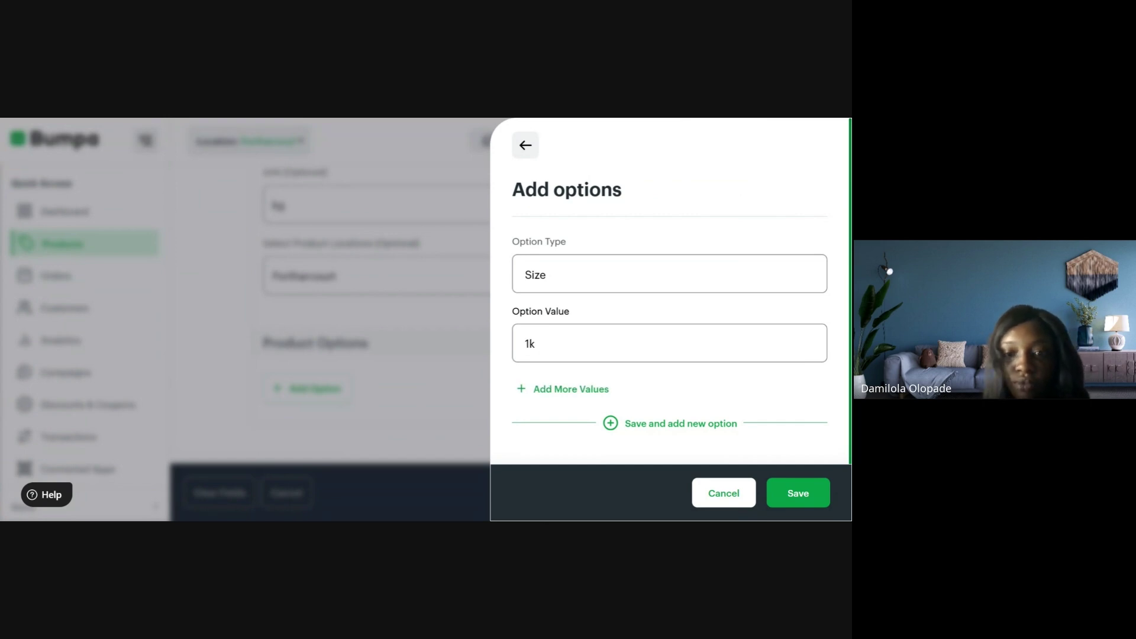
{"action": "type", "text": "g"}
Step: Add 2kg and 3kg as further values of the Size option
{"action": "key", "text": "Return"}
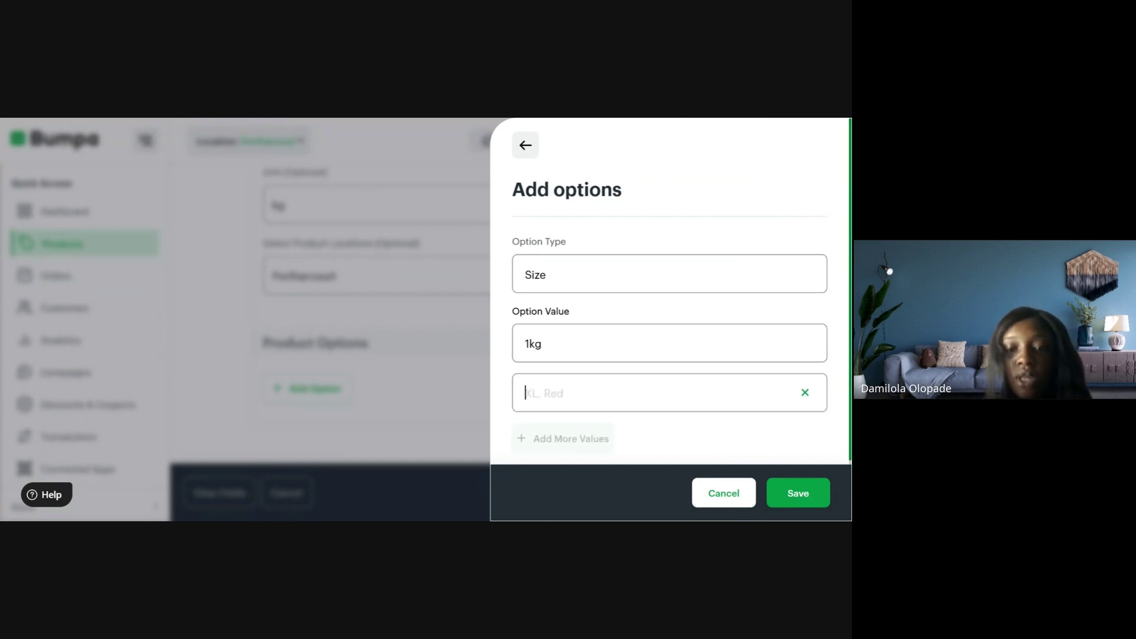
{"action": "type", "text": "2k"}
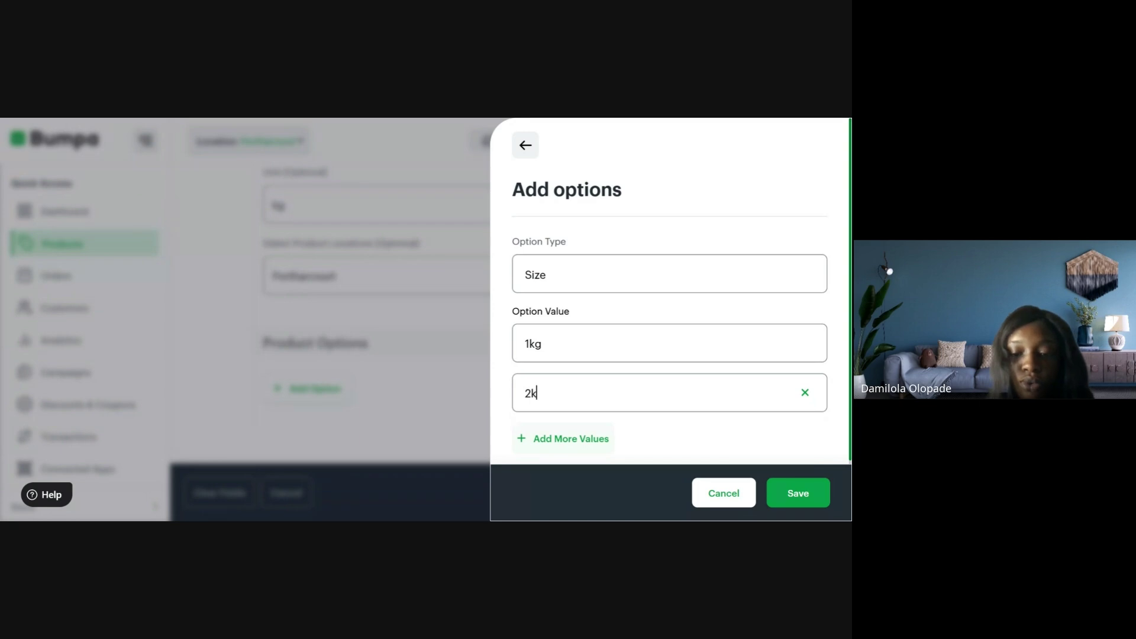
{"action": "type", "text": "hg"}
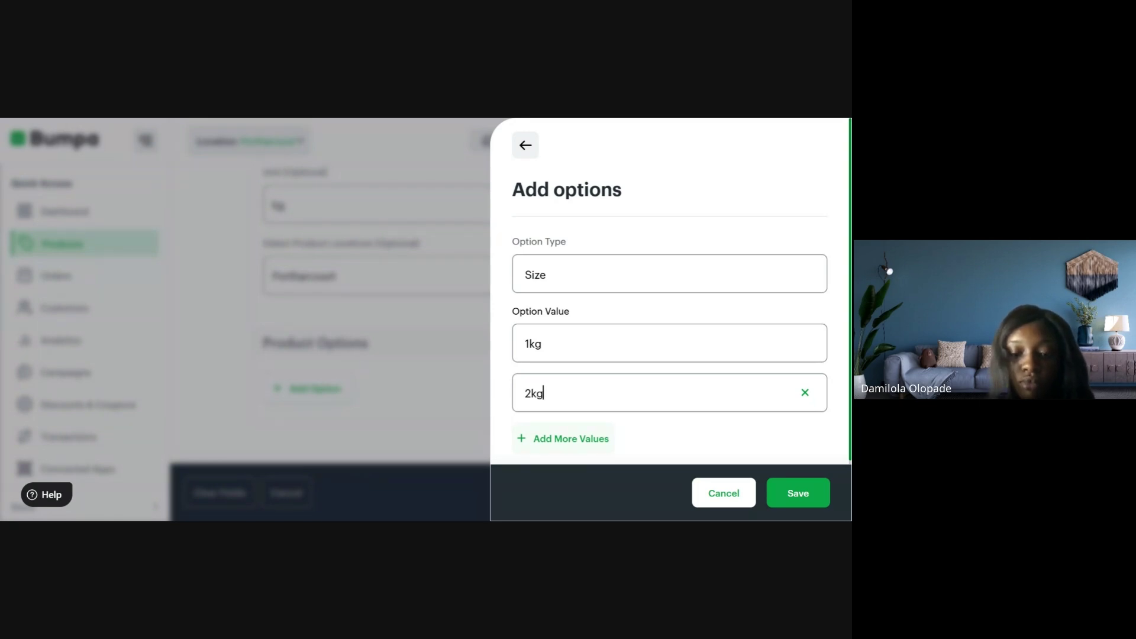
{"action": "key", "text": "Tab"}
{"action": "key", "text": "Return"}
{"action": "type", "text": "3kh"}
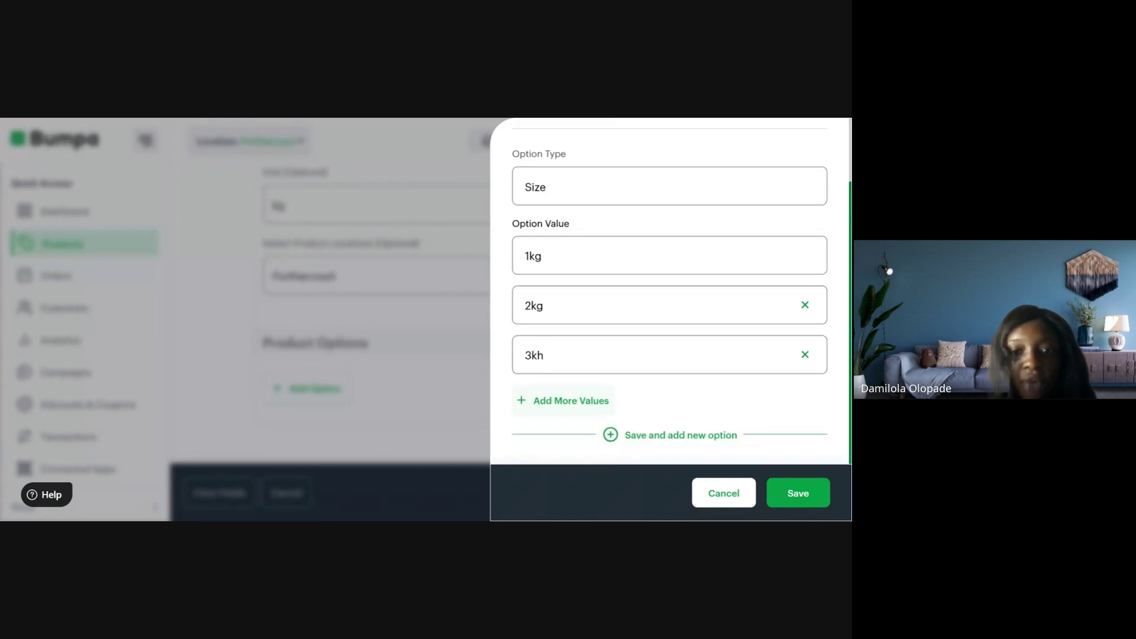
{"action": "key", "text": "BackSpace"}
{"action": "type", "text": "g"}
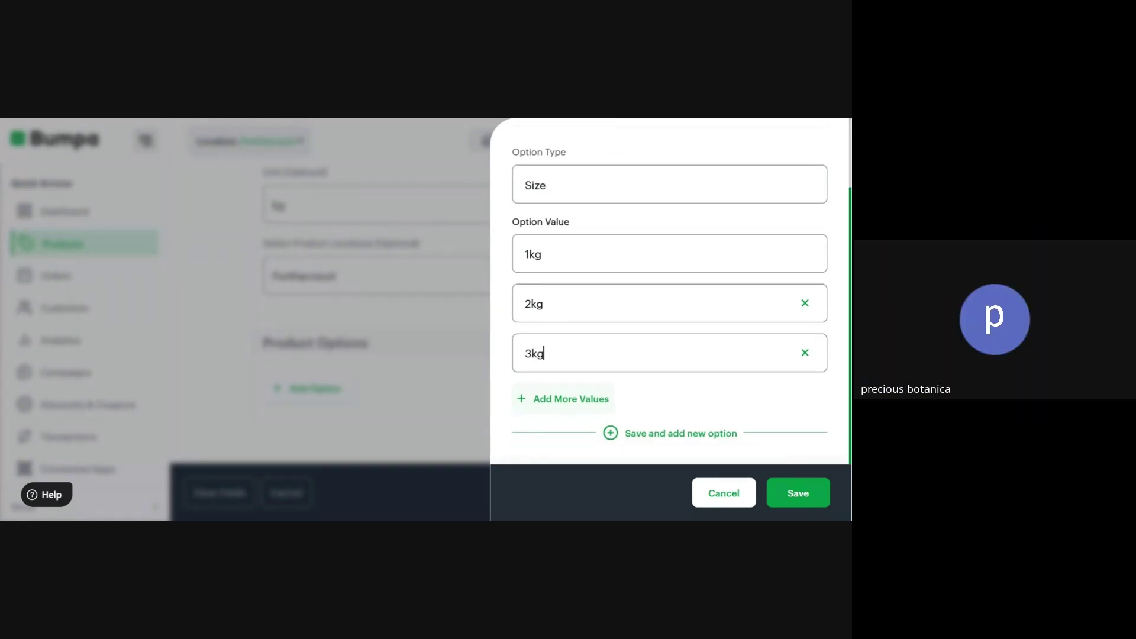
Step: Extend the Size option with the values 4kg and 5kg
{"action": "key", "text": "Return"}
{"action": "type", "text": "4"}
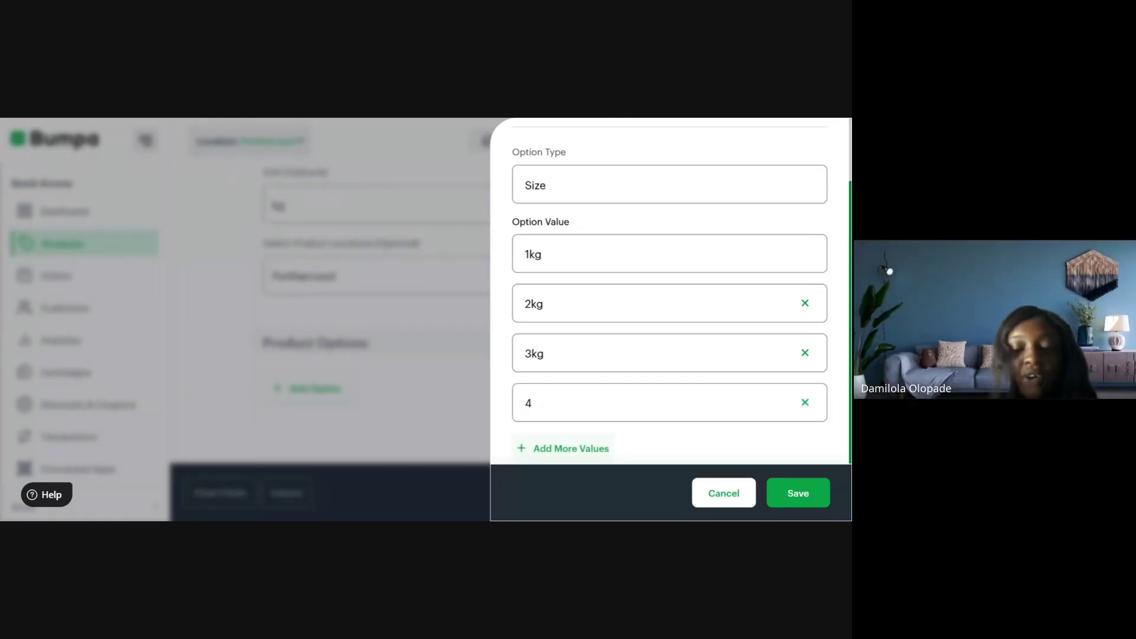
{"action": "type", "text": "kg"}
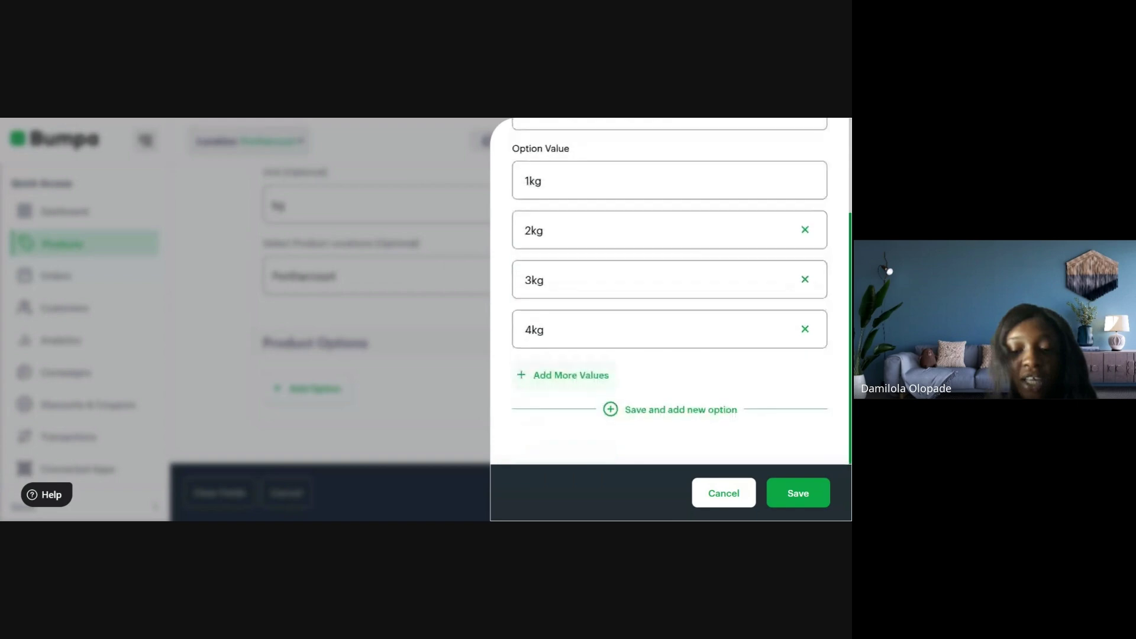
{"action": "key", "text": "Return"}
{"action": "type", "text": "5"}
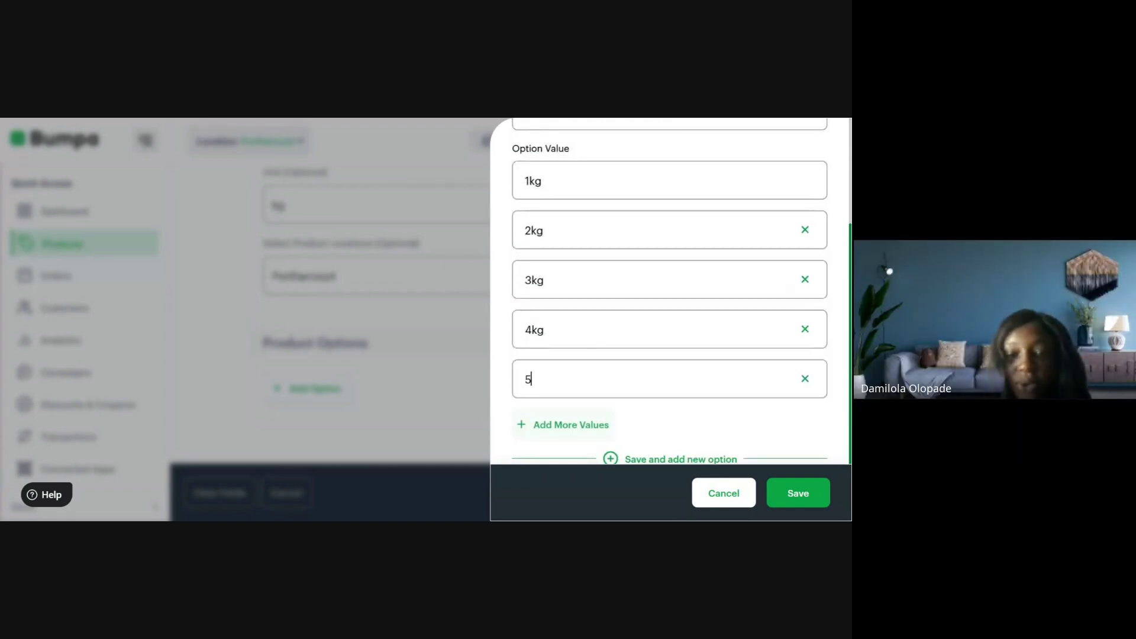
{"action": "type", "text": "kg"}
Step: Add 20kg and 54kg to the Size option's values and save the option
{"action": "key", "text": "Return"}
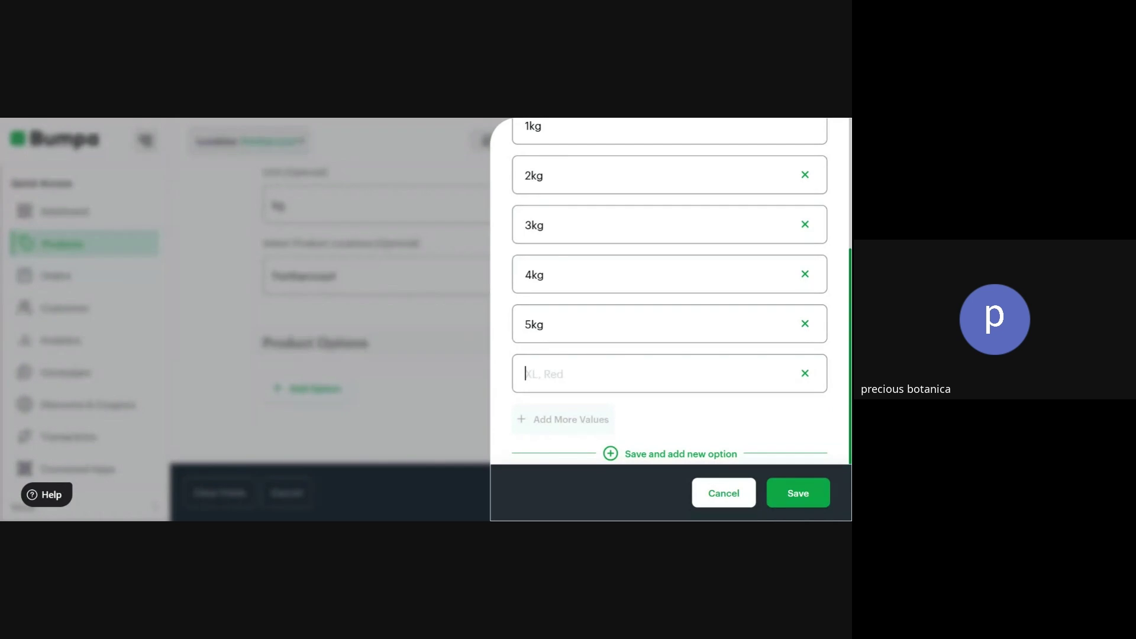
{"action": "type", "text": "2"}
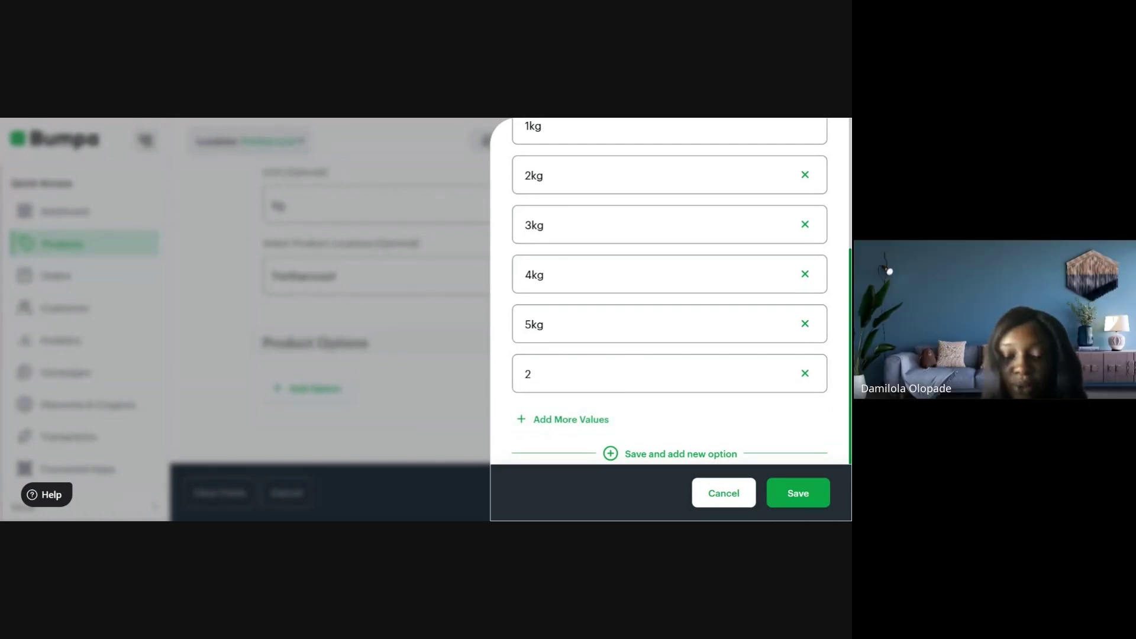
{"action": "type", "text": "0kg"}
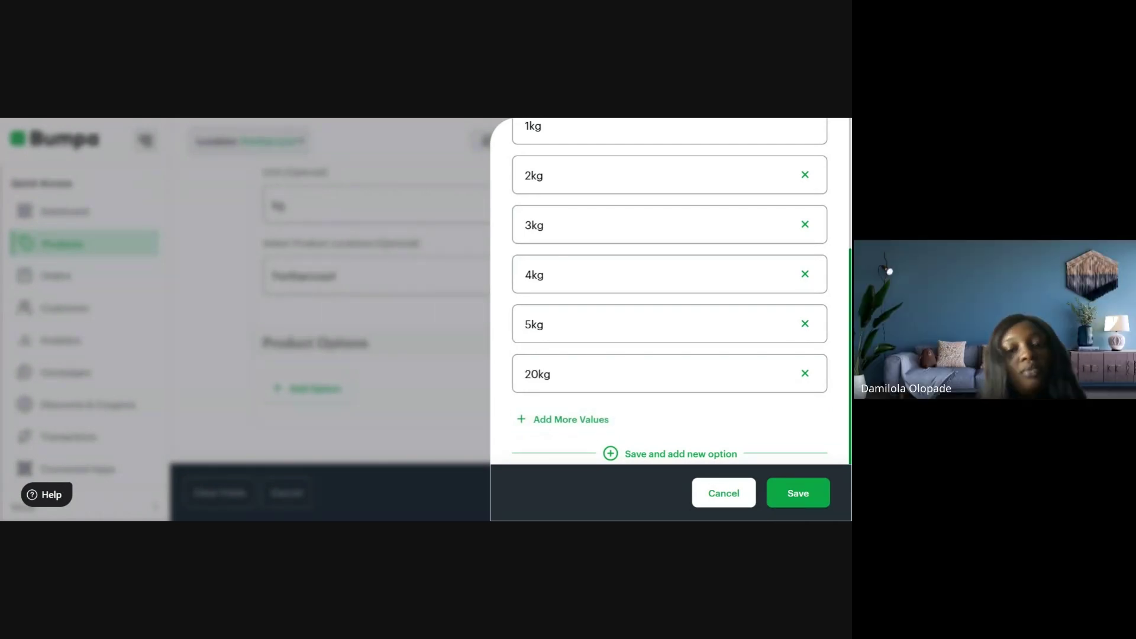
{"action": "key", "text": "Return"}
{"action": "type", "text": "5"}
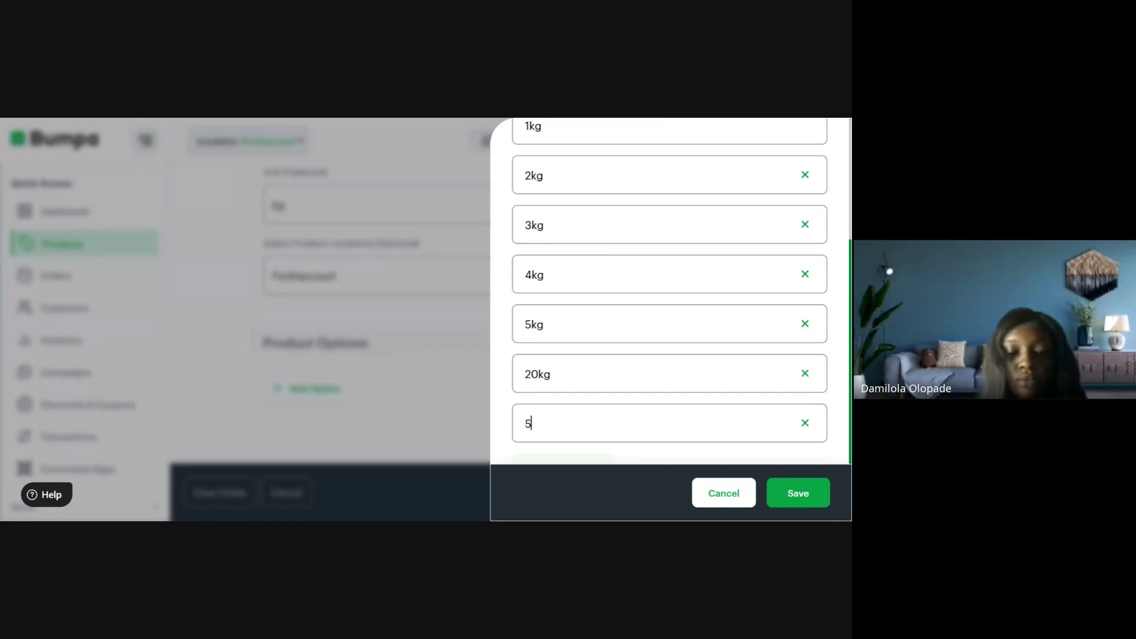
{"action": "type", "text": "4kg"}
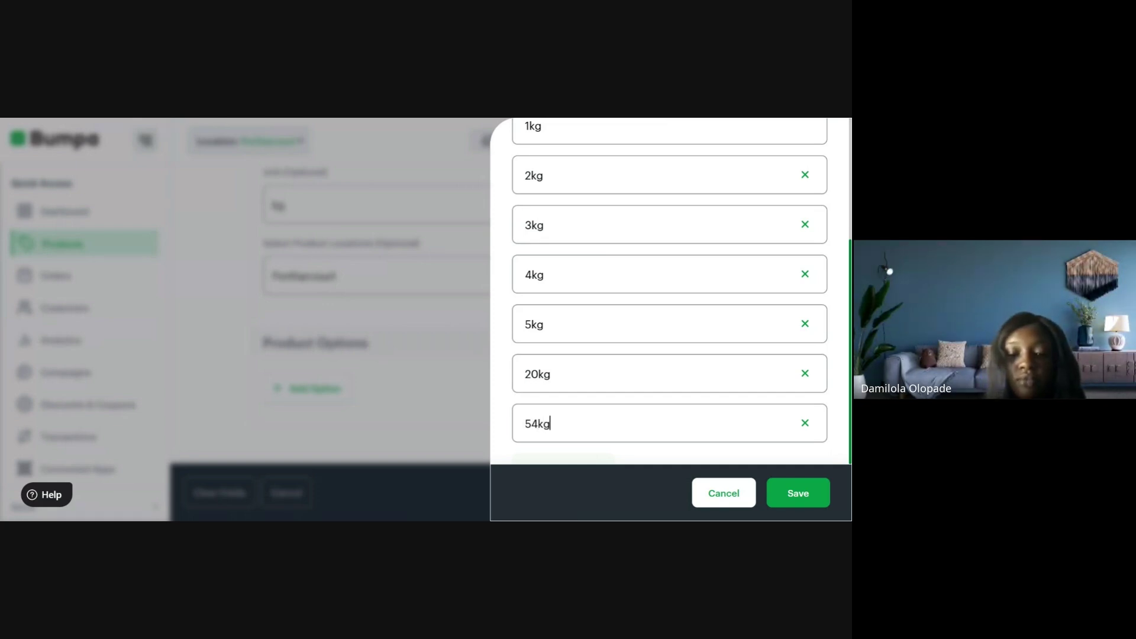
{"action": "left_click", "coordinate": [796, 494]}
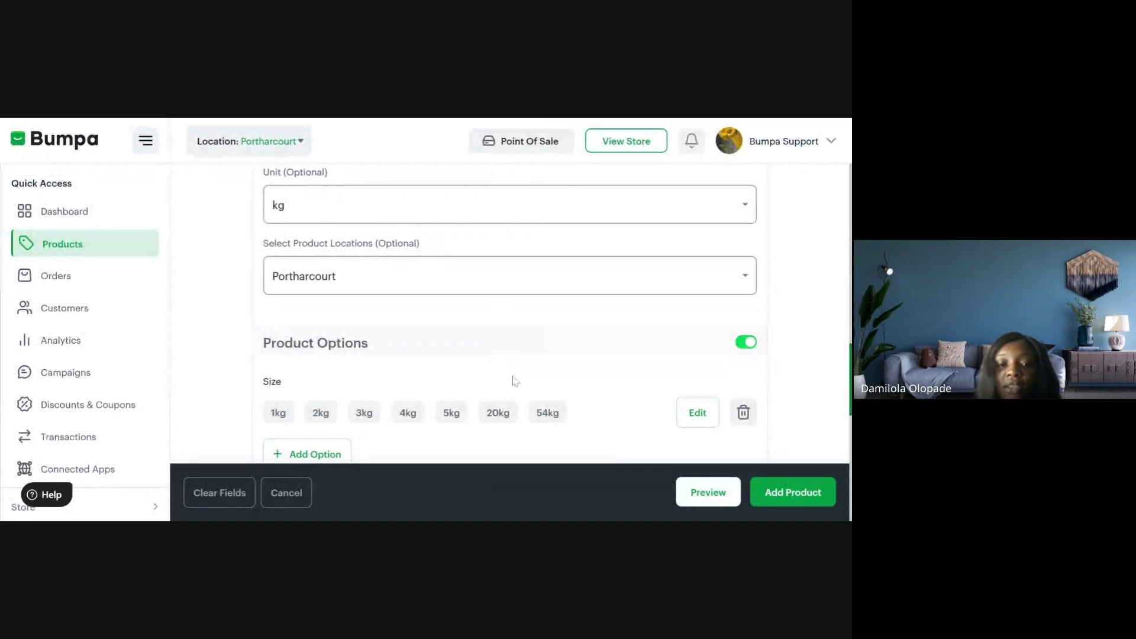
Step: Add a second product option of type Flavour with the values Chocolate and Vanilla, and save it
{"action": "scroll", "coordinate": [293, 338], "scroll_direction": "down", "scroll_amount": 1}
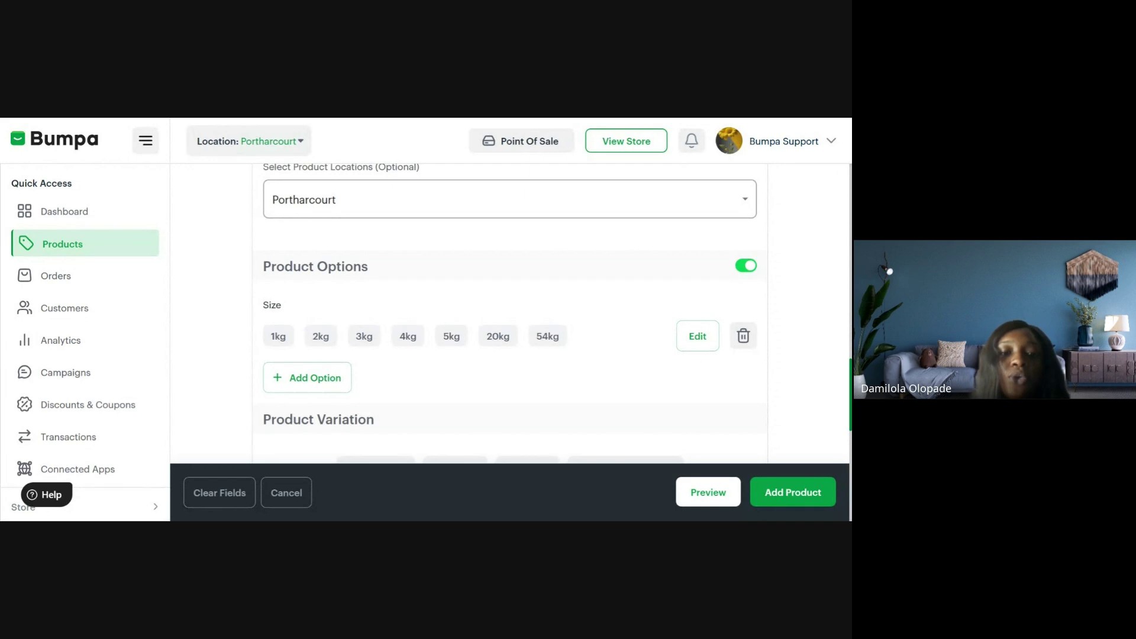
{"action": "left_click", "coordinate": [313, 377]}
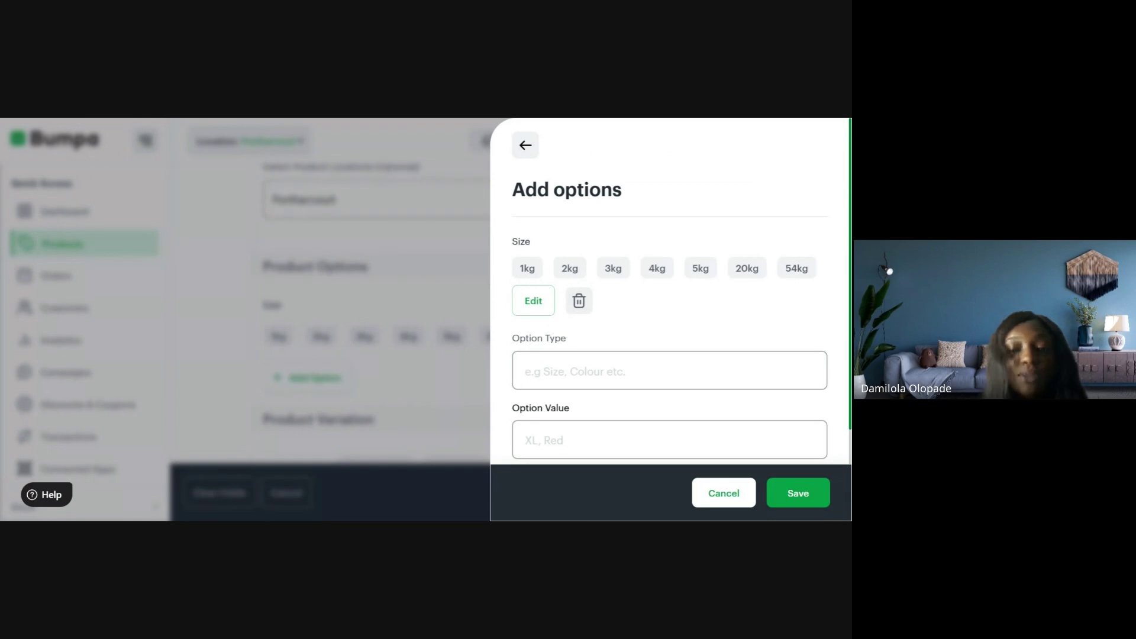
{"action": "type", "text": "F"}
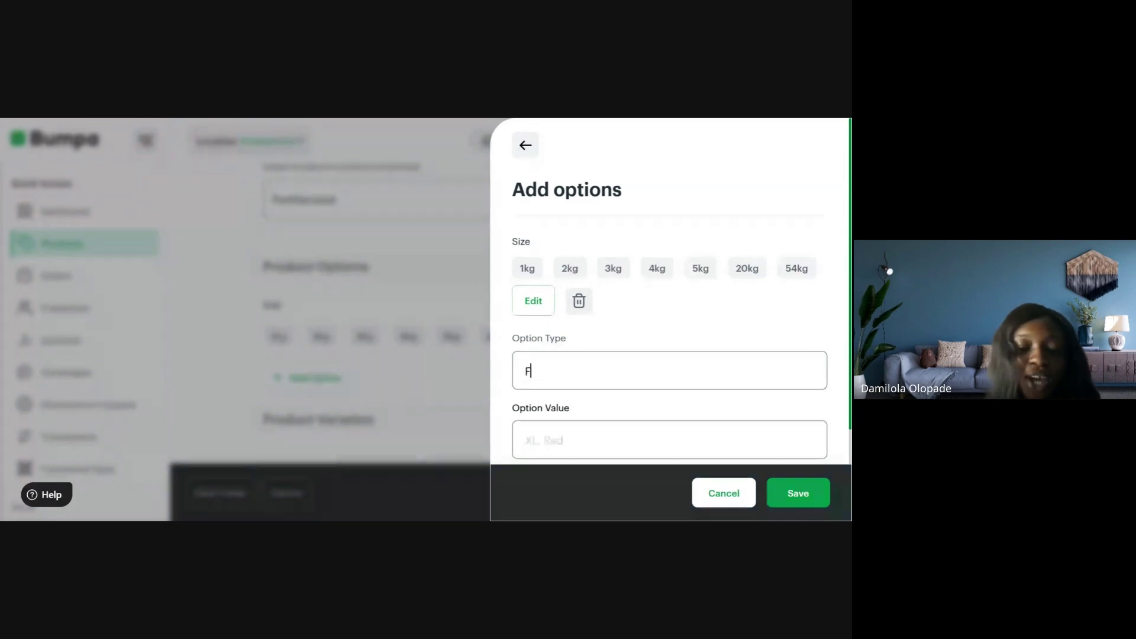
{"action": "type", "text": "lavour"}
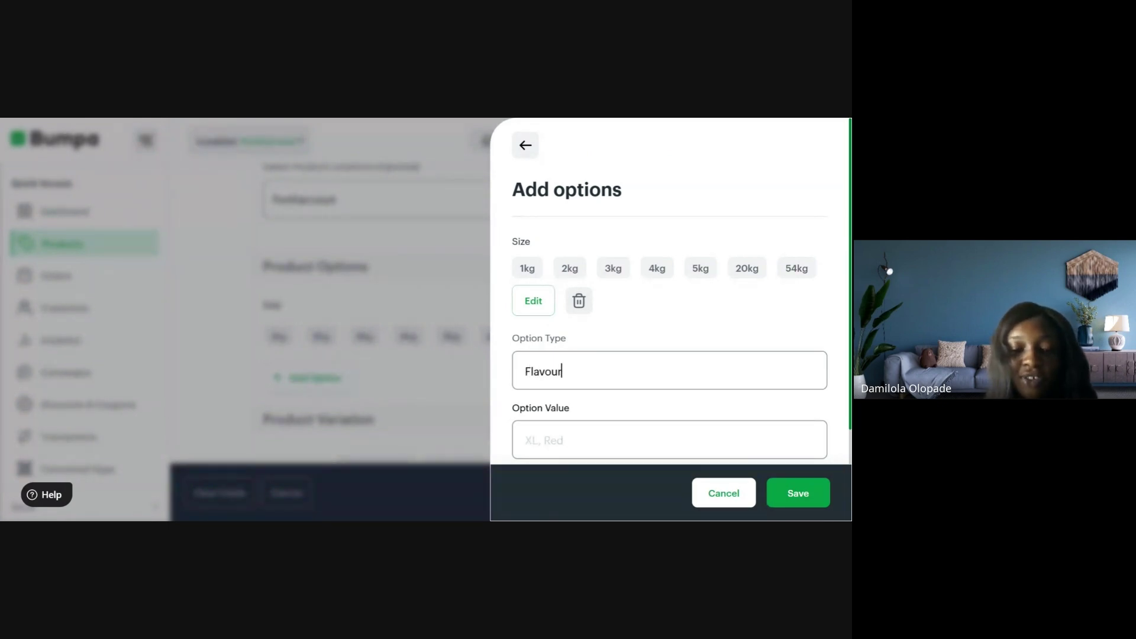
{"action": "scroll", "coordinate": [669, 319], "scroll_direction": "down", "scroll_amount": 2}
{"action": "type", "text": "C"}
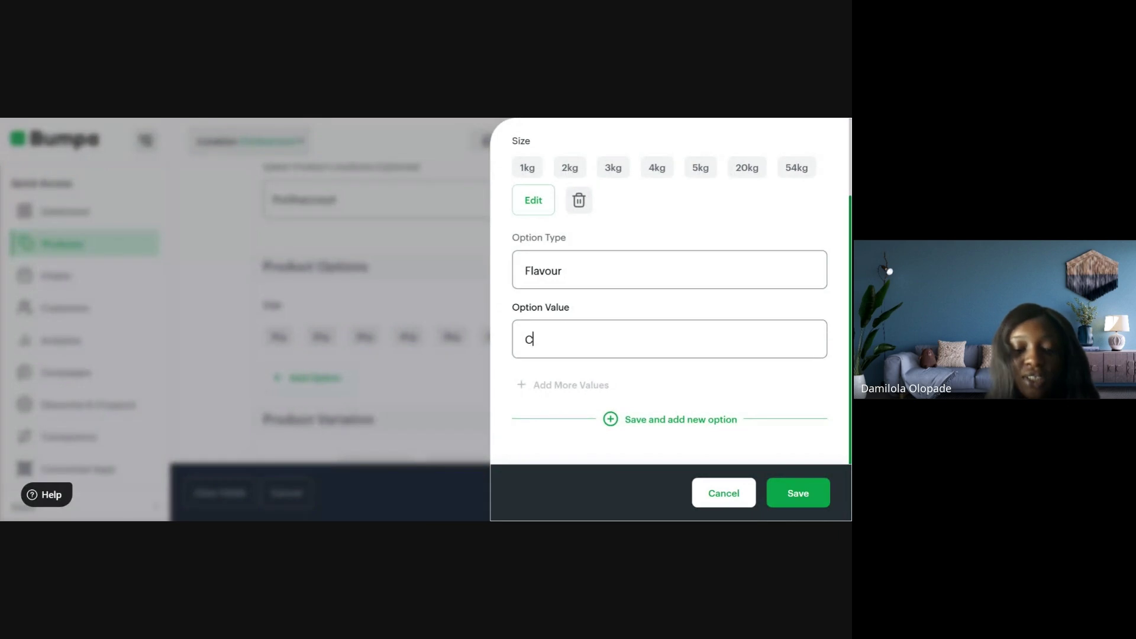
{"action": "type", "text": "hocolate"}
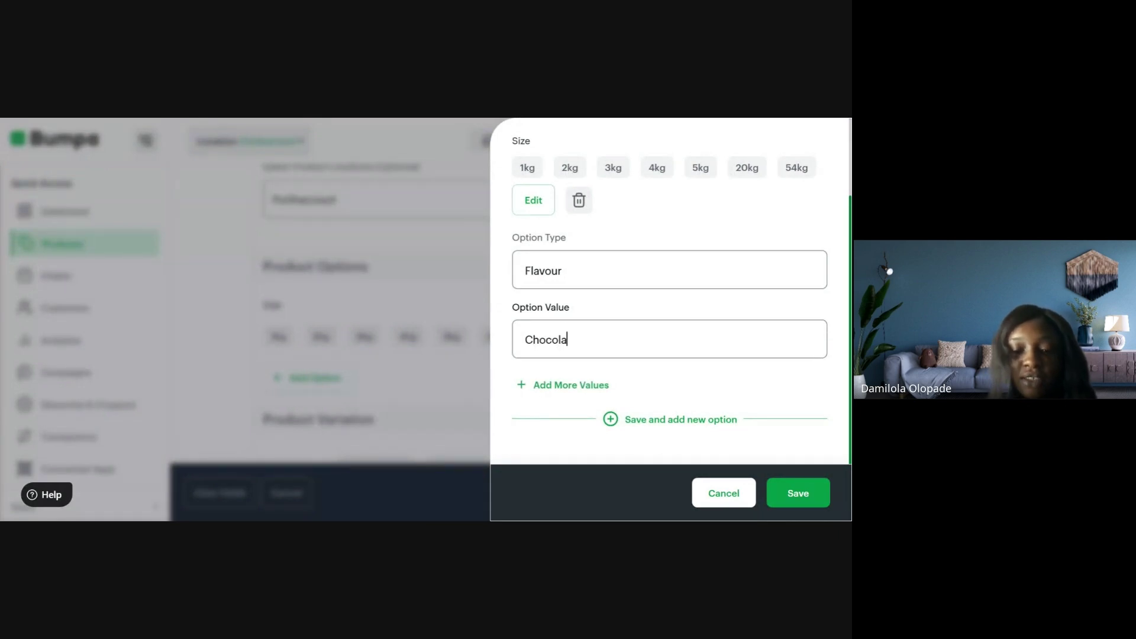
{"action": "left_click", "coordinate": [571, 384]}
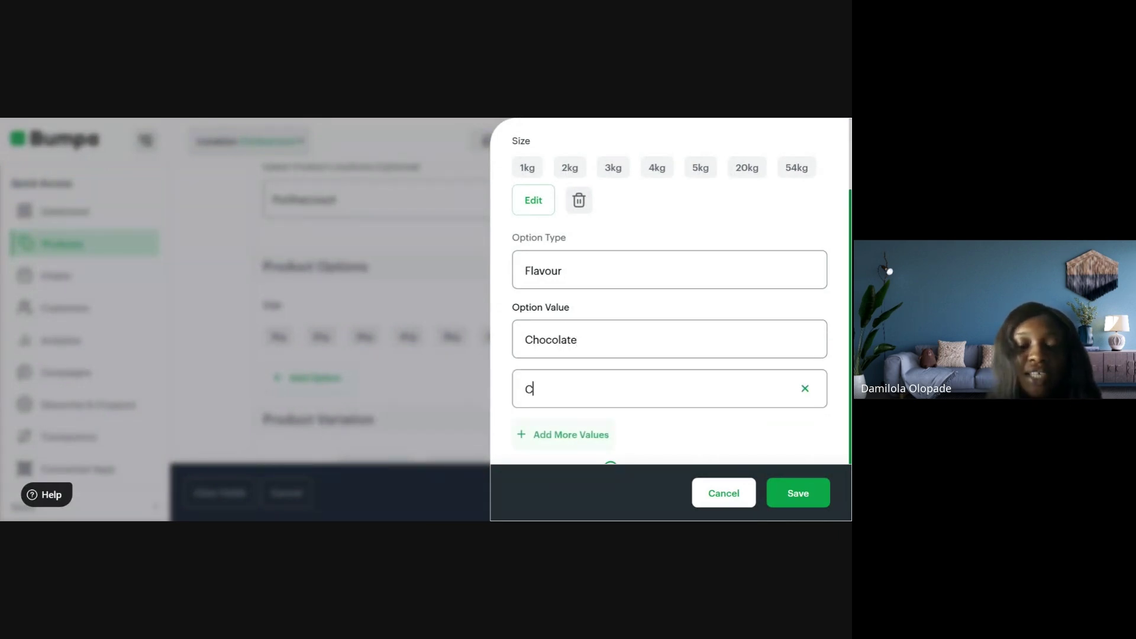
{"action": "type", "text": "Vanilla"}
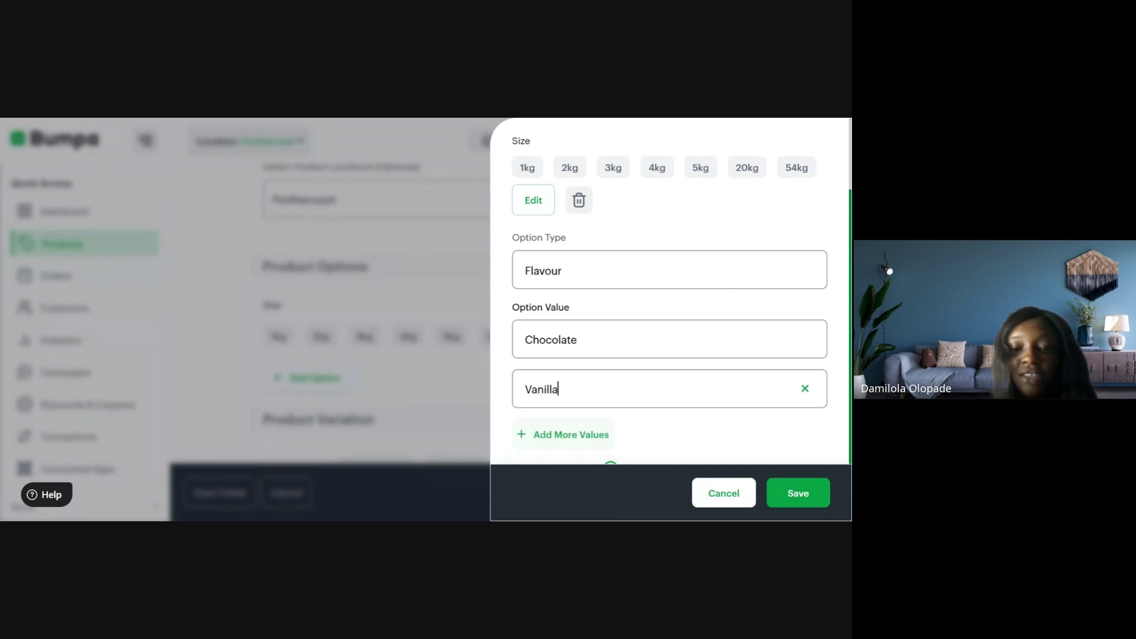
{"action": "scroll", "coordinate": [680, 296], "scroll_direction": "down", "scroll_amount": 1}
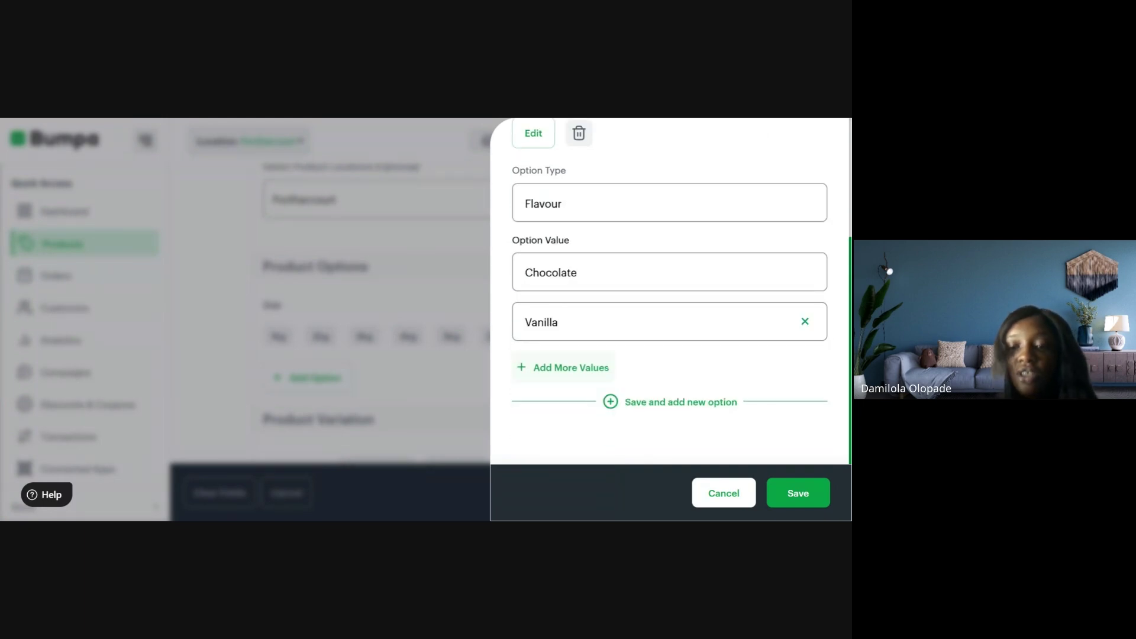
{"action": "left_click", "coordinate": [798, 492]}
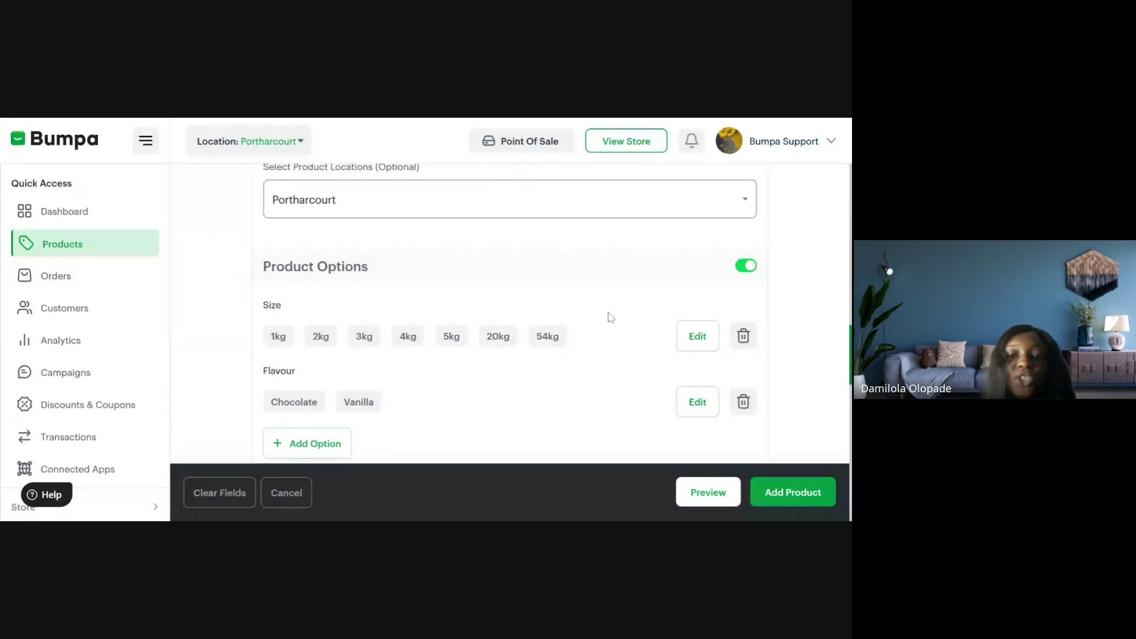
Step: Try to add the Coconut Oil product to the store with its Size and Flavour options
{"action": "left_click", "coordinate": [796, 495]}
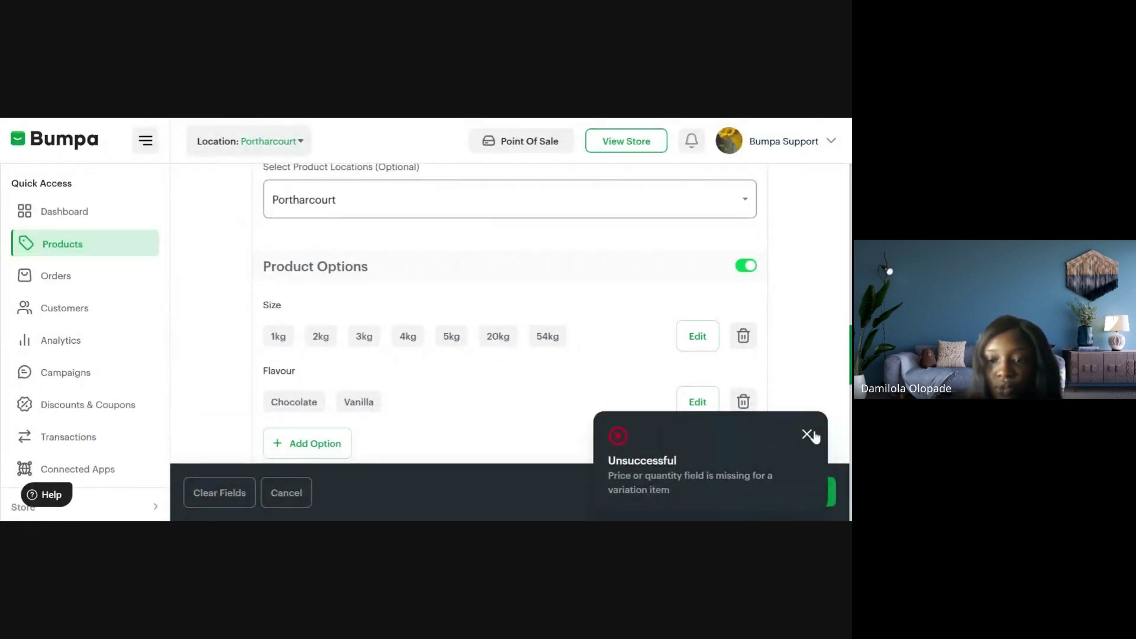
{"action": "left_click", "coordinate": [806, 435]}
Step: Set the 1kg-Chocolate variant's quantity to 2 and its price to ₦1,000
{"action": "scroll", "coordinate": [807, 436], "scroll_direction": "up", "scroll_amount": 1}
{"action": "scroll", "coordinate": [509, 313], "scroll_direction": "up", "scroll_amount": 5}
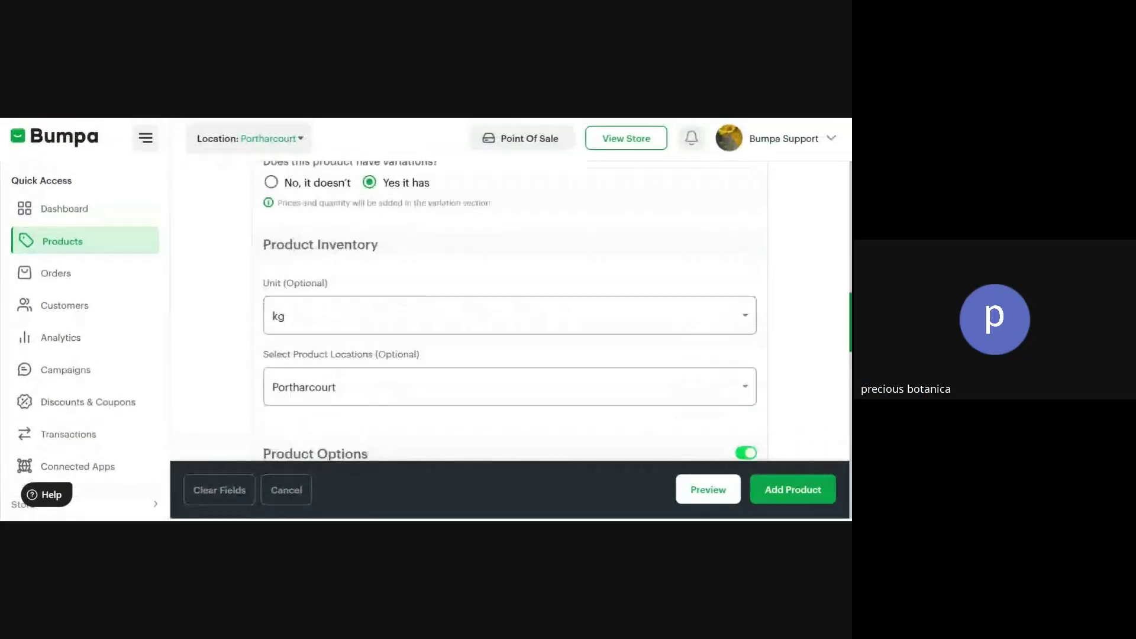
{"action": "scroll", "coordinate": [509, 313], "scroll_direction": "up", "scroll_amount": 7}
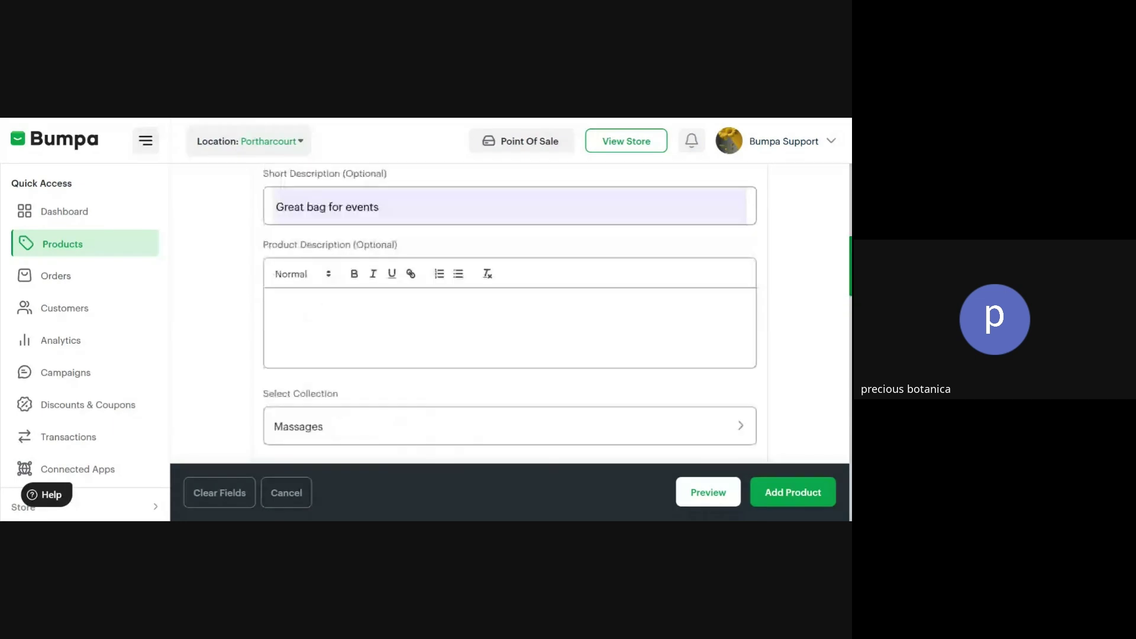
{"action": "scroll", "coordinate": [508, 314], "scroll_direction": "down", "scroll_amount": 4}
{"action": "scroll", "coordinate": [508, 314], "scroll_direction": "down", "scroll_amount": 10}
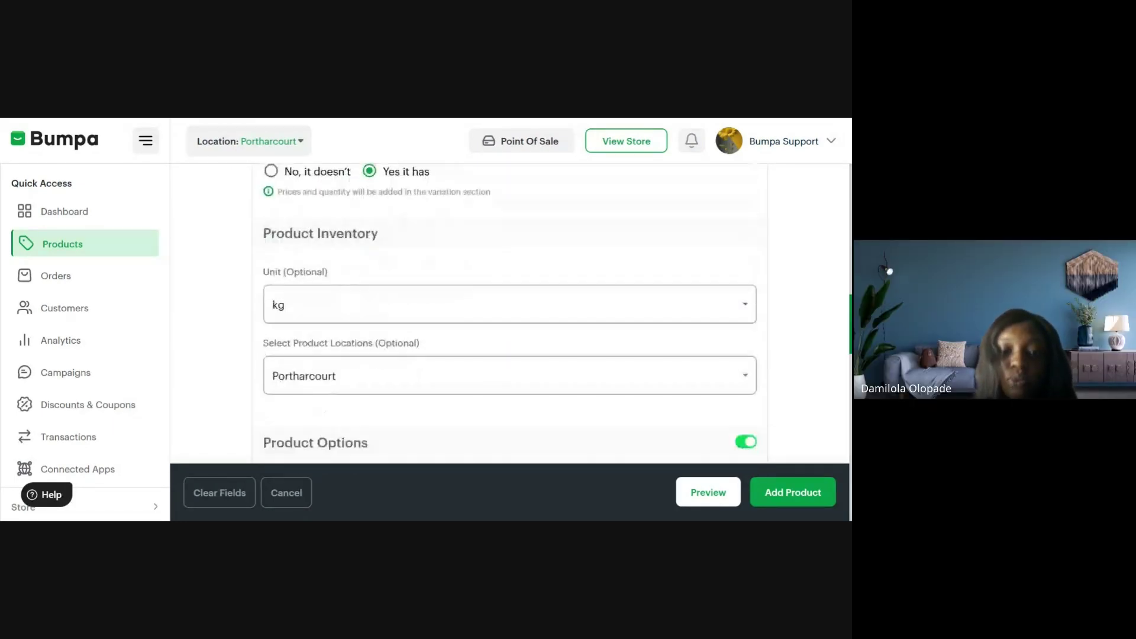
{"action": "scroll", "coordinate": [509, 313], "scroll_direction": "up", "scroll_amount": 3}
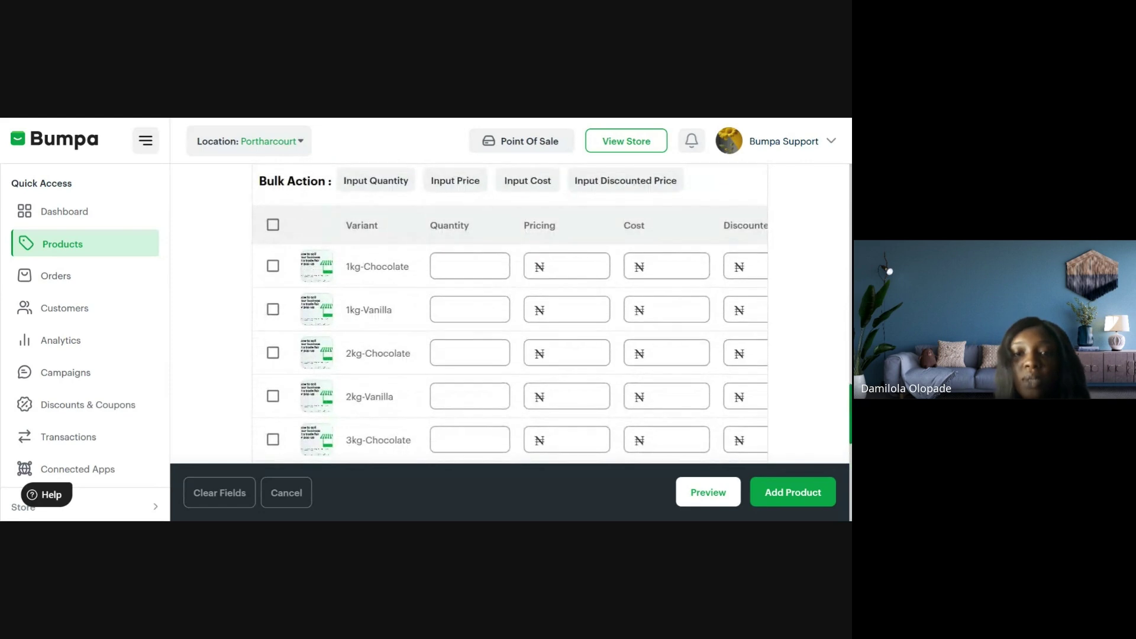
{"action": "left_click", "coordinate": [445, 268]}
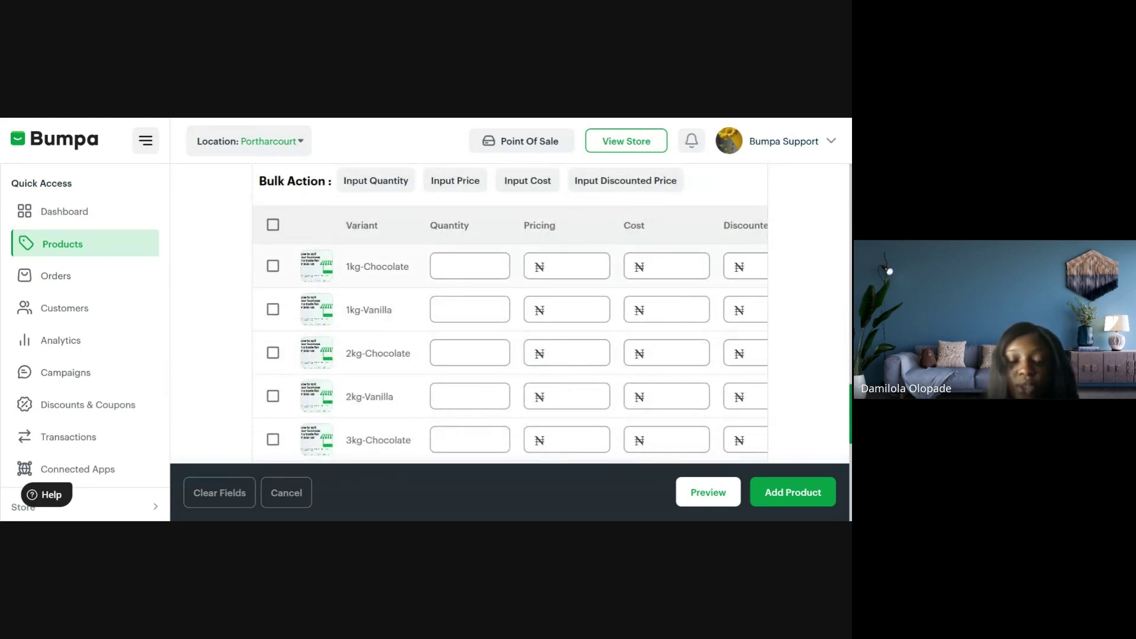
{"action": "type", "text": "2"}
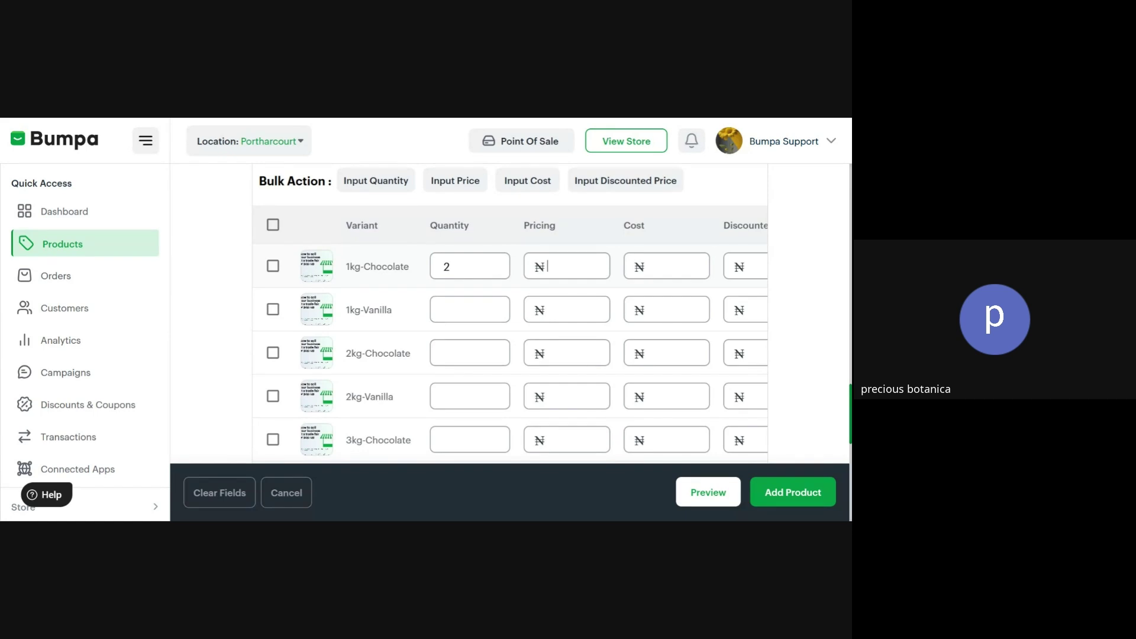
{"action": "type", "text": "100000"}
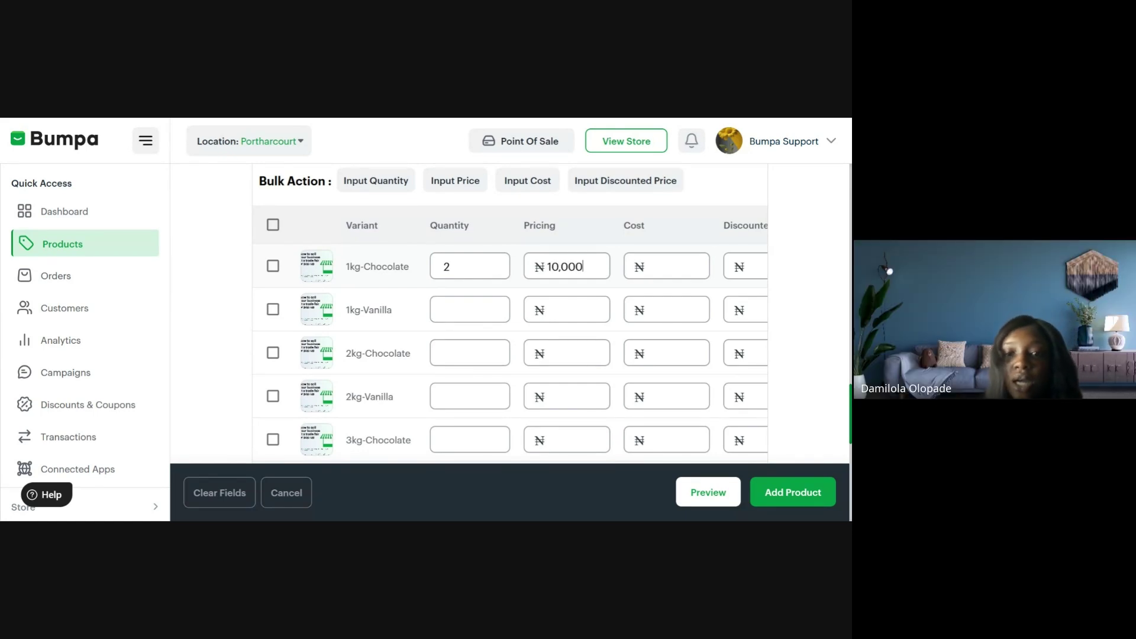
{"action": "key", "text": "BackSpace"}
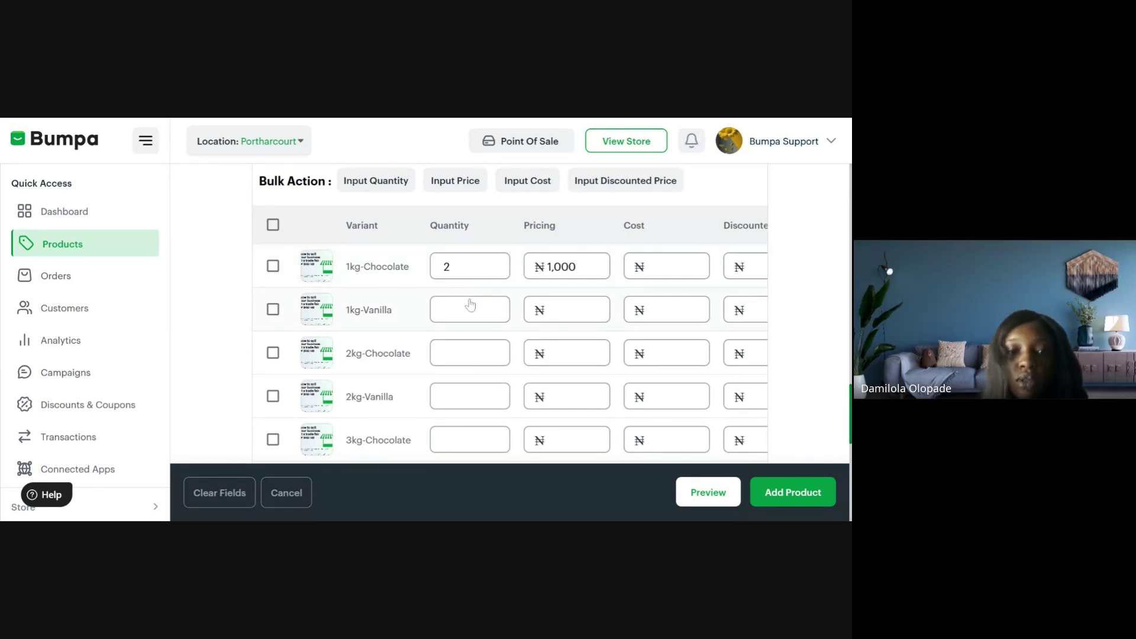
Step: Set the 2kg-Chocolate variant's quantity to 5 and its price to ₦300,000
{"action": "key", "text": "Tab"}
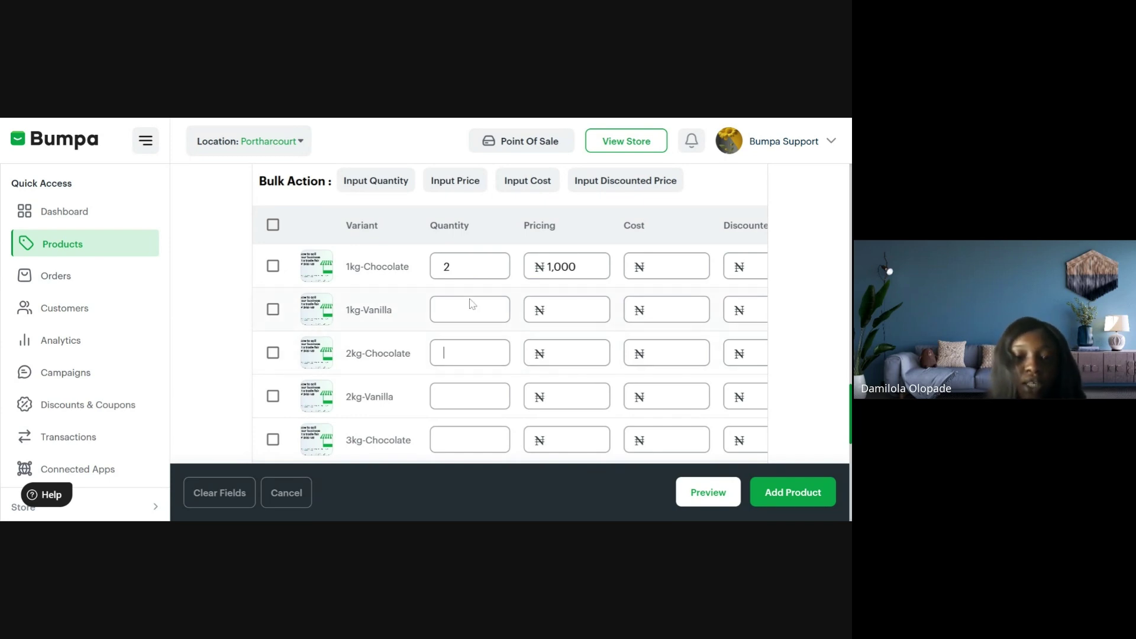
{"action": "type", "text": "5"}
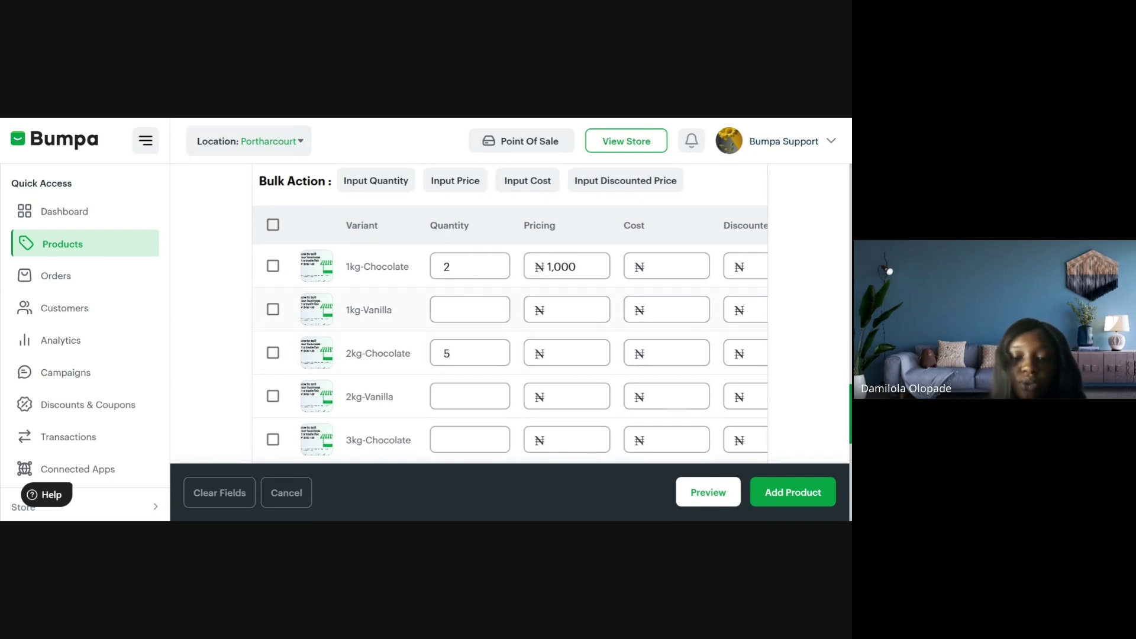
{"action": "left_click", "coordinate": [570, 350]}
{"action": "type", "text": "3000000"}
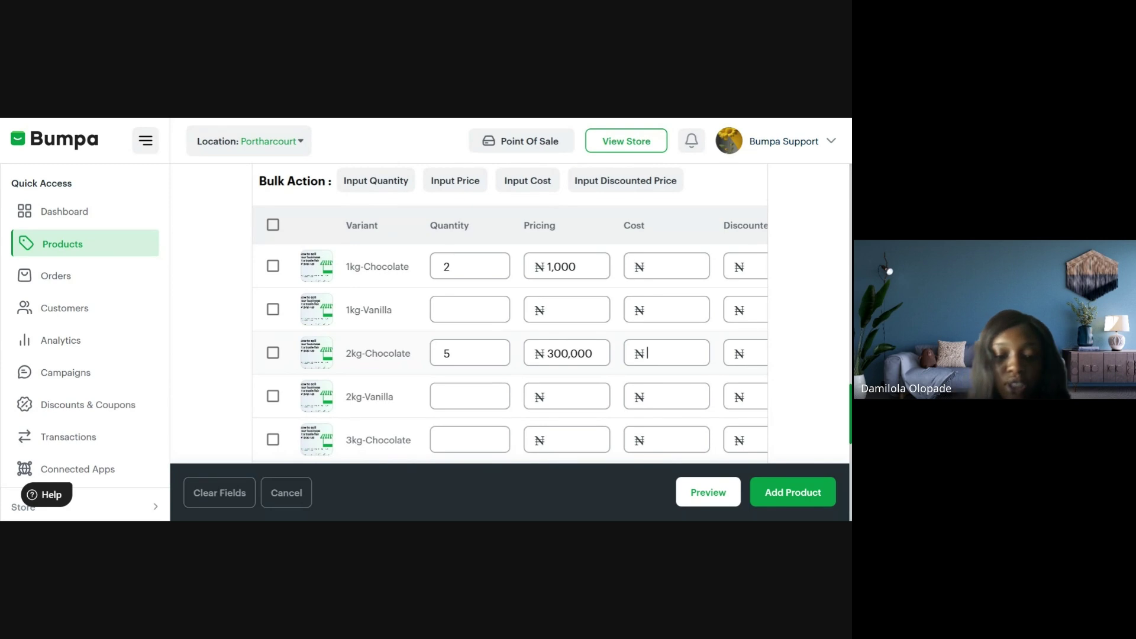
{"action": "scroll", "coordinate": [510, 337], "scroll_direction": "right", "scroll_amount": 5}
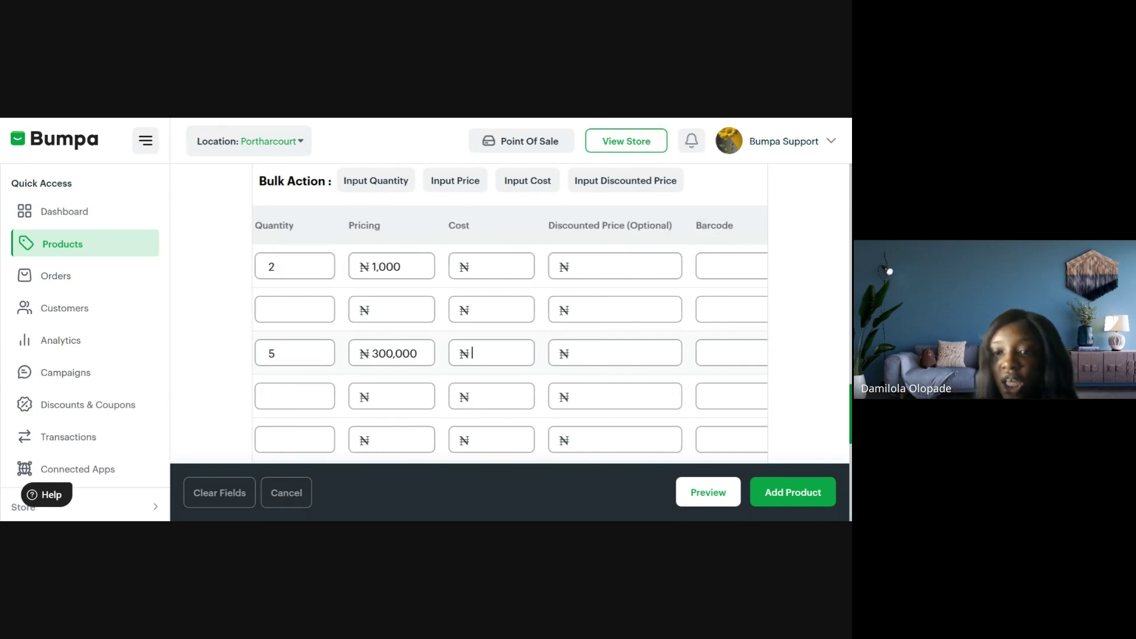
{"action": "scroll", "coordinate": [509, 337], "scroll_direction": "left", "scroll_amount": 5}
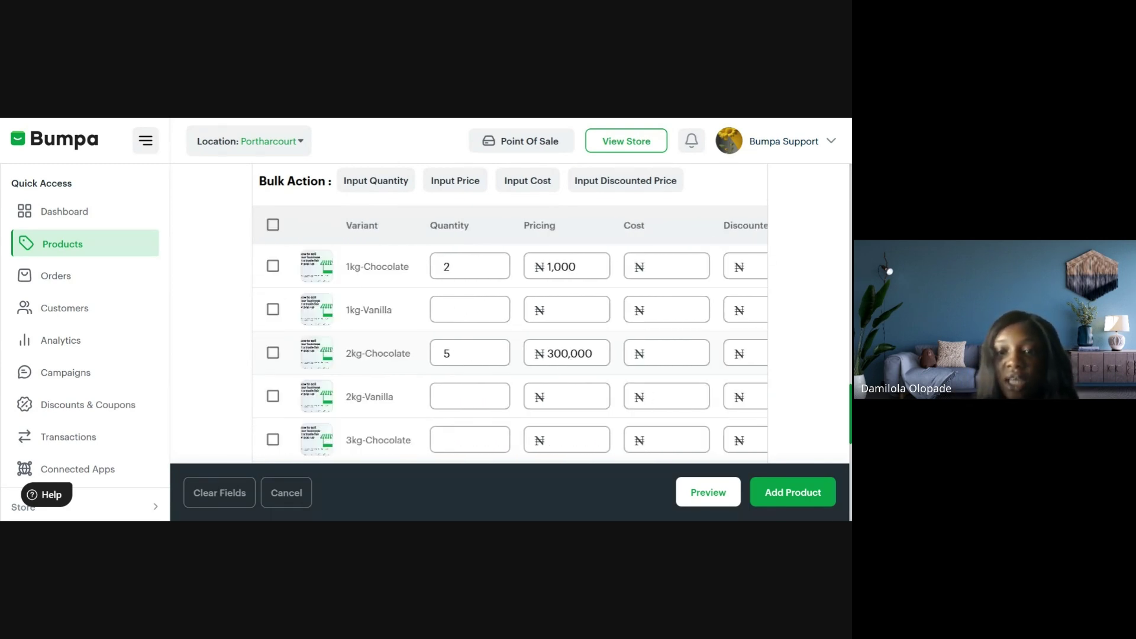
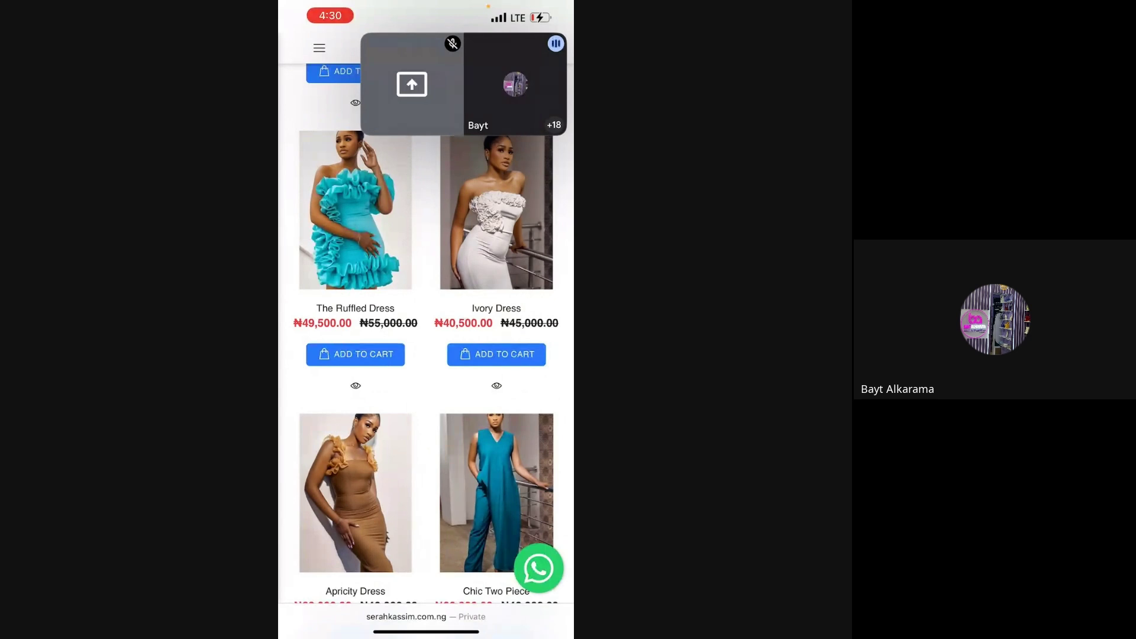
Step: Examine the discounted dresses on the fashion storefront, comparing each item's sale price with its original price
{"action": "scroll", "coordinate": [426, 337], "scroll_direction": "down", "scroll_amount": 1}
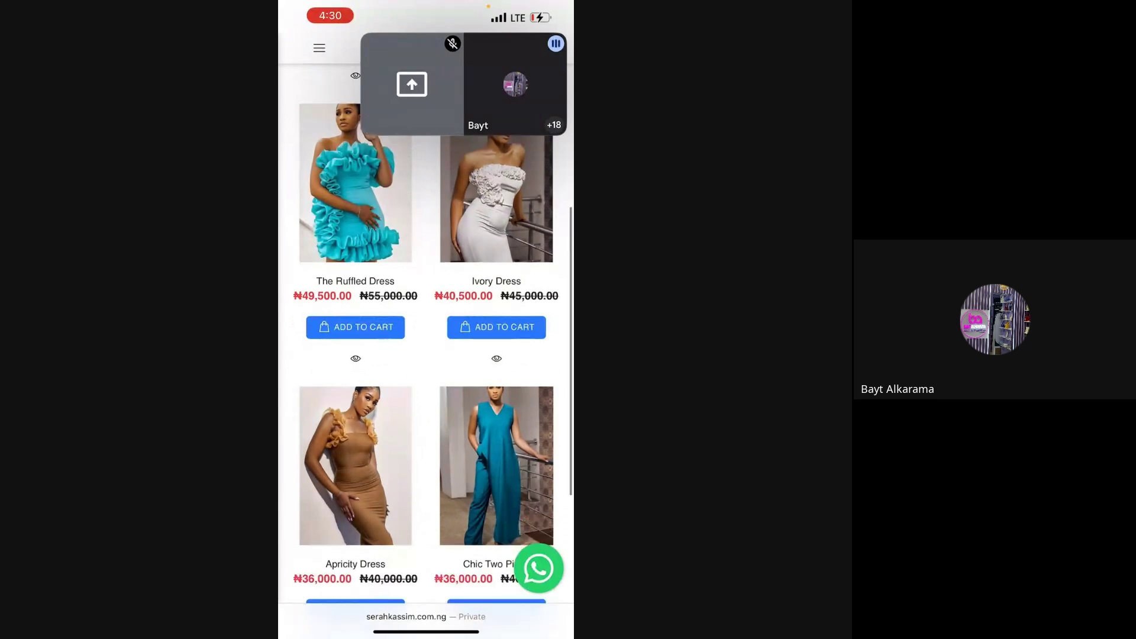
{"action": "scroll", "coordinate": [426, 337], "scroll_direction": "down", "scroll_amount": 2}
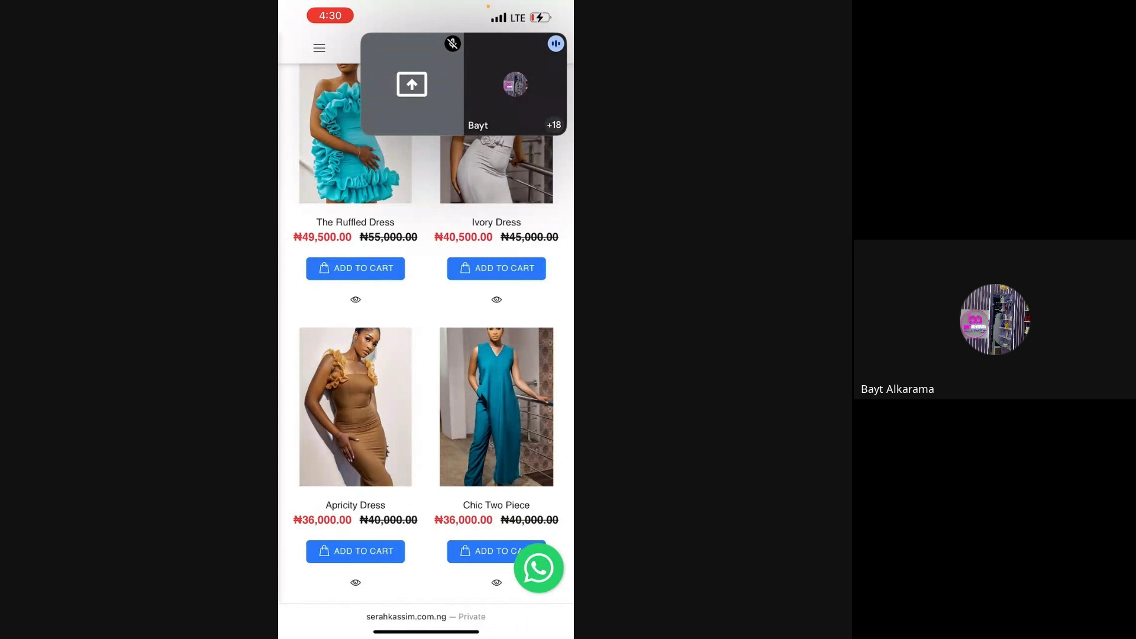
{"action": "scroll", "coordinate": [426, 332], "scroll_direction": "up", "scroll_amount": 5}
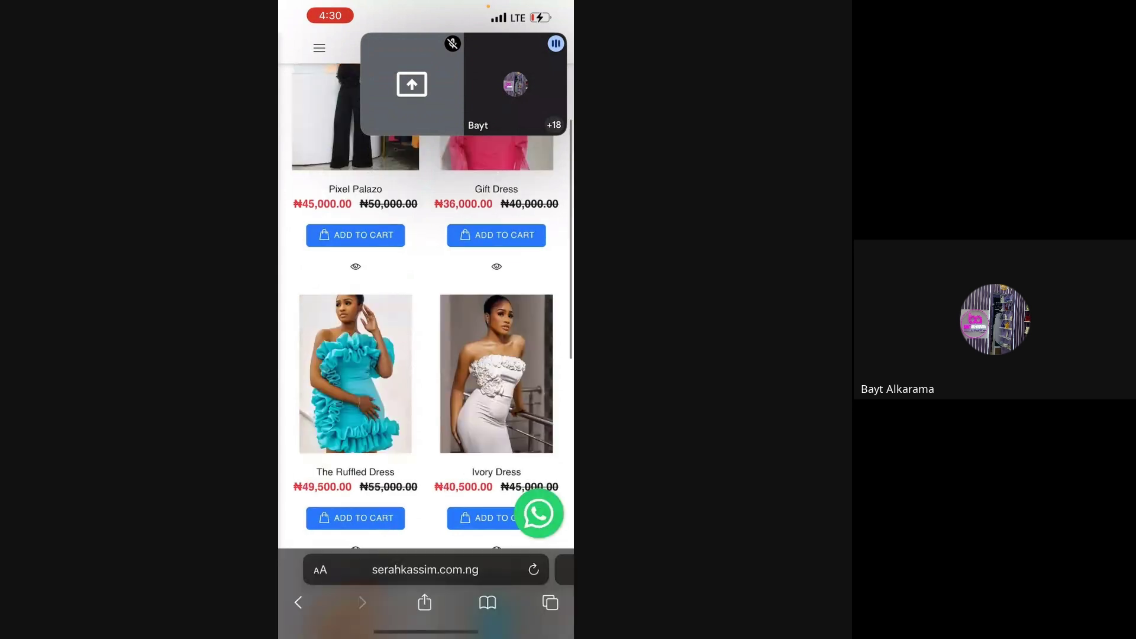
{"action": "scroll", "coordinate": [426, 331], "scroll_direction": "up", "scroll_amount": 3}
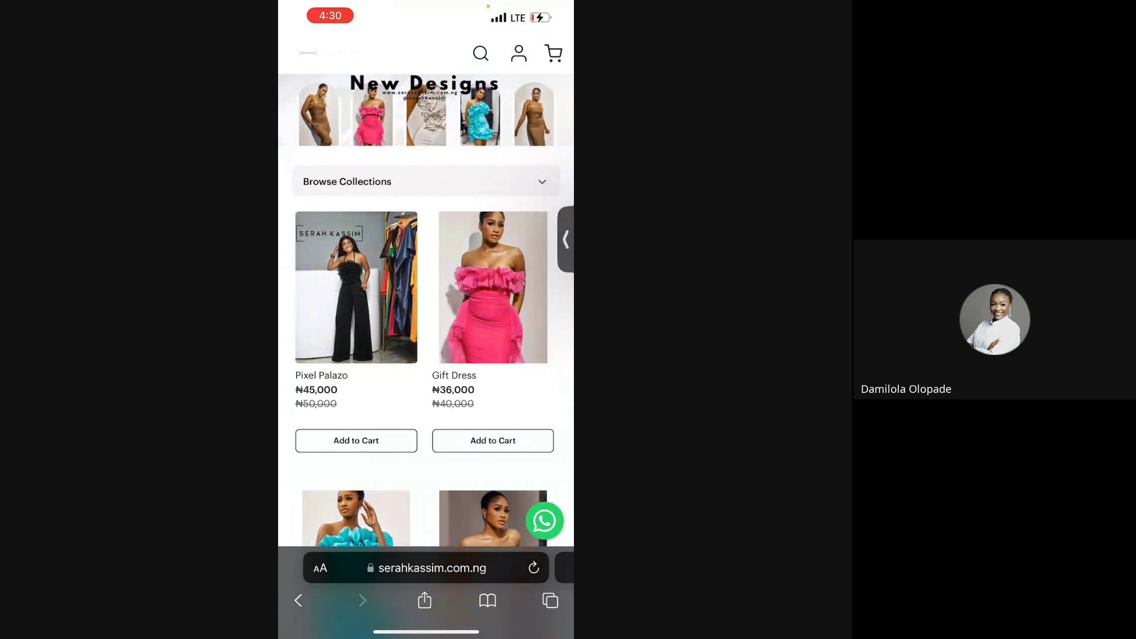
{"action": "scroll", "coordinate": [426, 296], "scroll_direction": "down", "scroll_amount": 3}
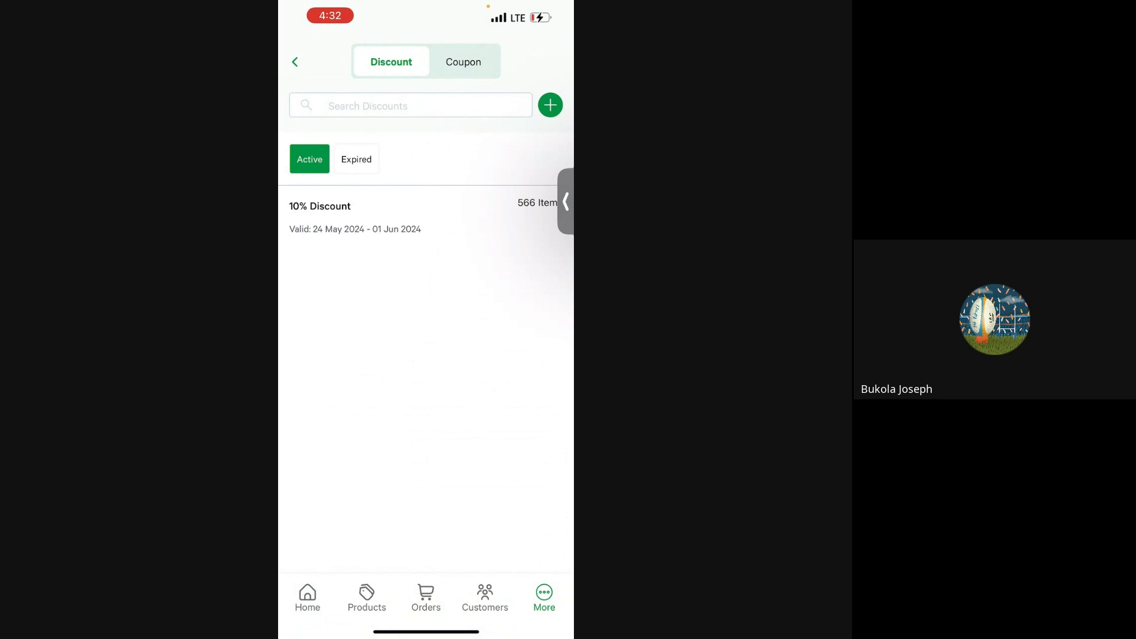
Step: Review the store's expired coupons and return to the active coupons
{"action": "left_click", "coordinate": [463, 62]}
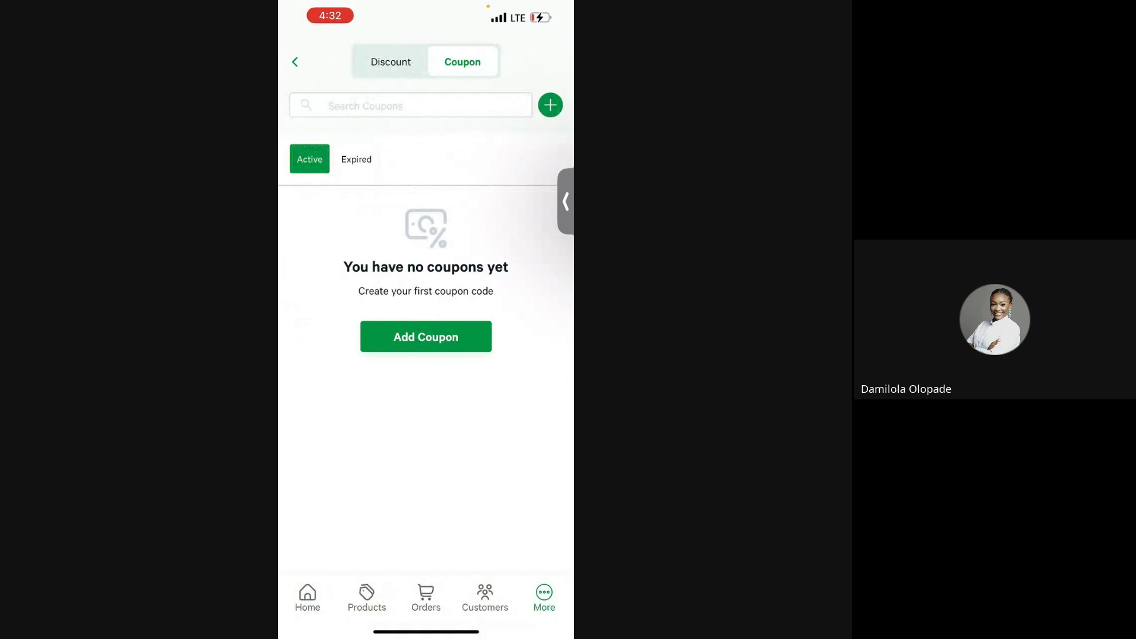
{"action": "left_click", "coordinate": [356, 159]}
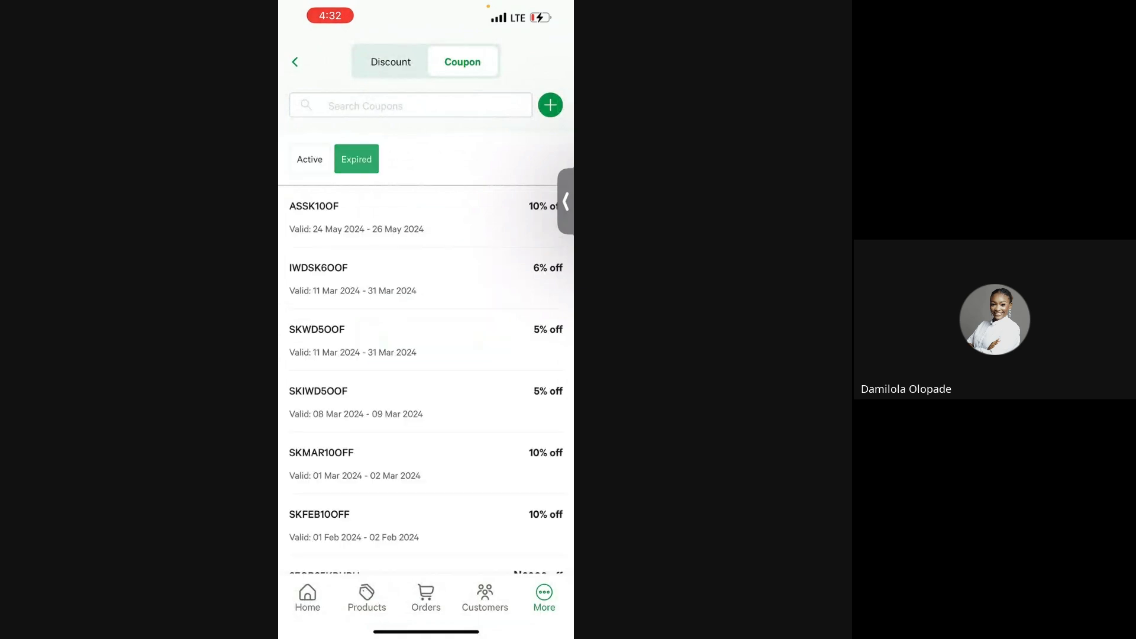
{"action": "left_click", "coordinate": [309, 159]}
Step: Start a new coupon with an automatically generated code and the description "Website launch Sale"
{"action": "left_click", "coordinate": [550, 105]}
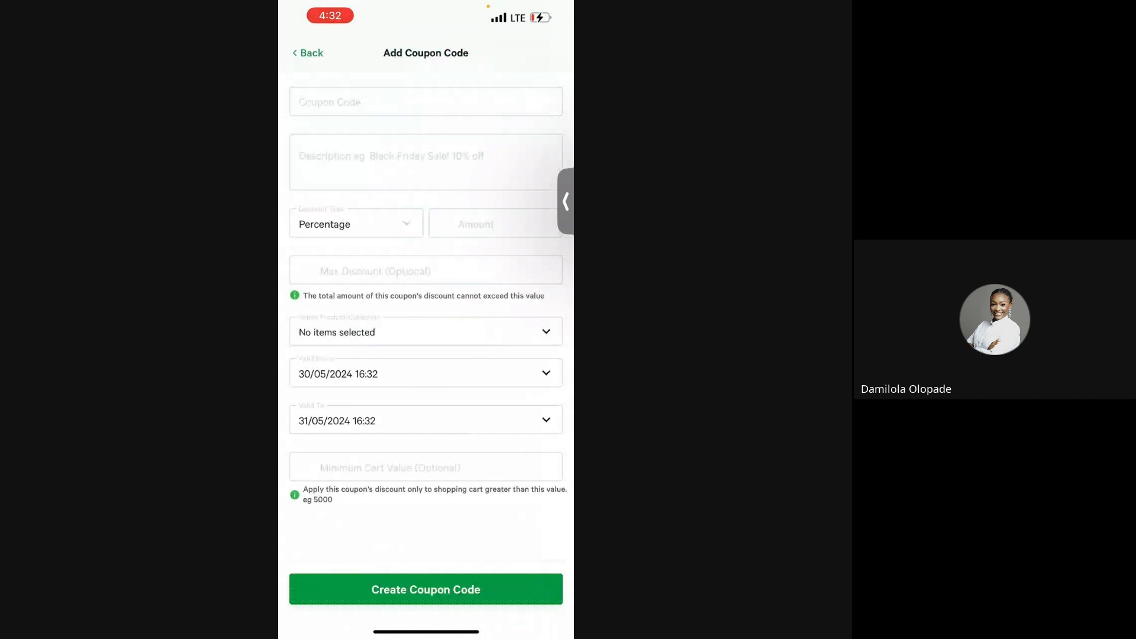
{"action": "left_click", "coordinate": [331, 102]}
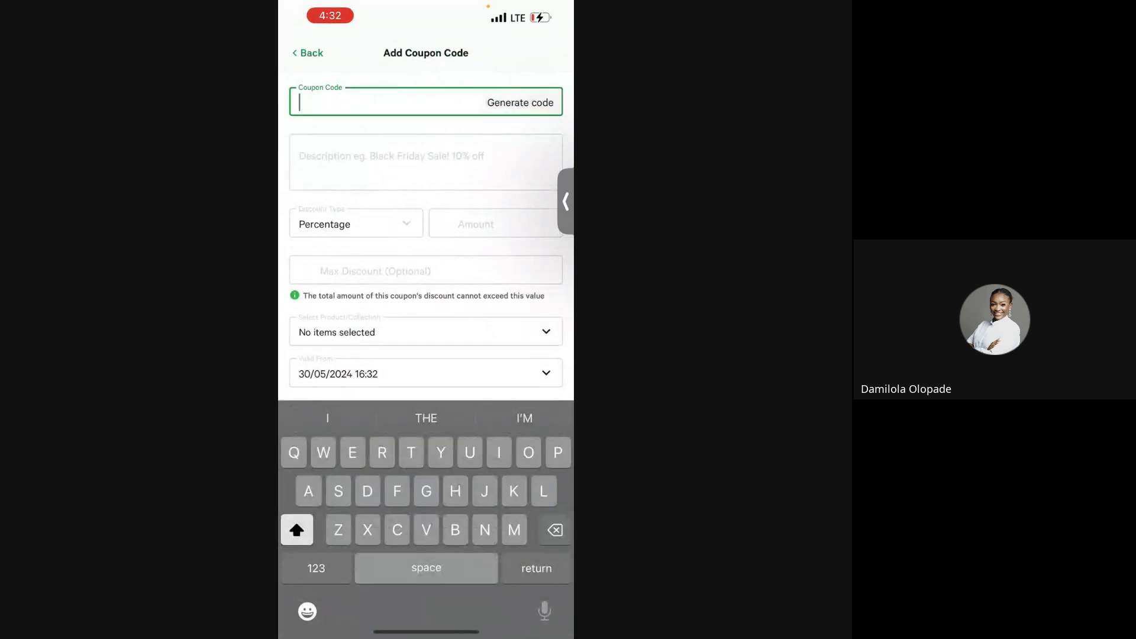
{"action": "left_click", "coordinate": [519, 102]}
{"action": "left_click", "coordinate": [299, 156]}
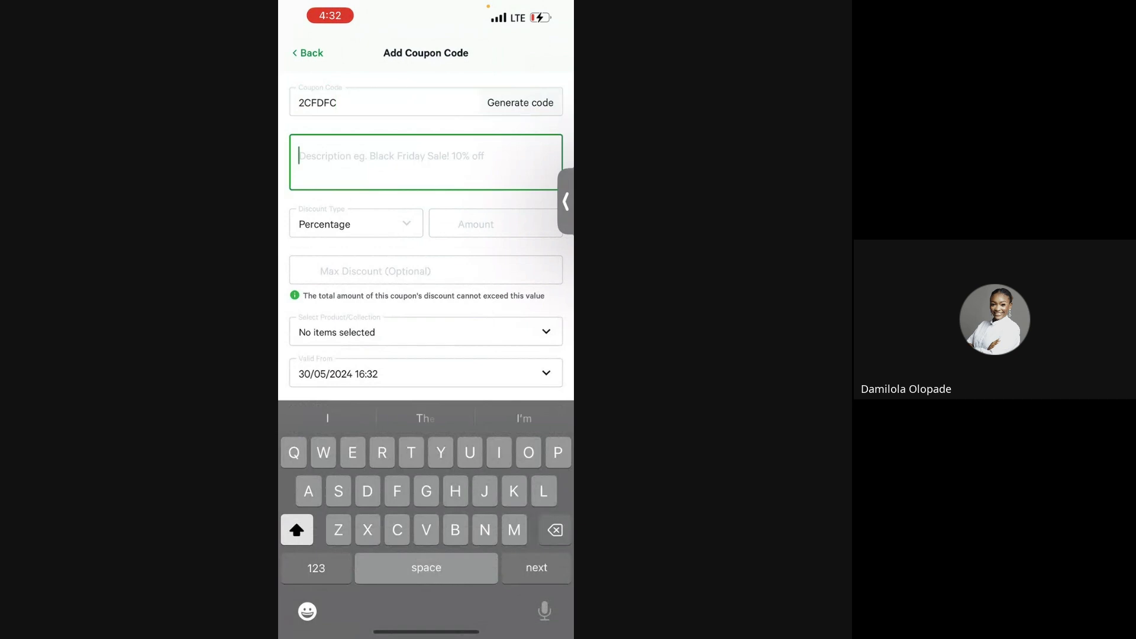
{"action": "type", "text": "W"}
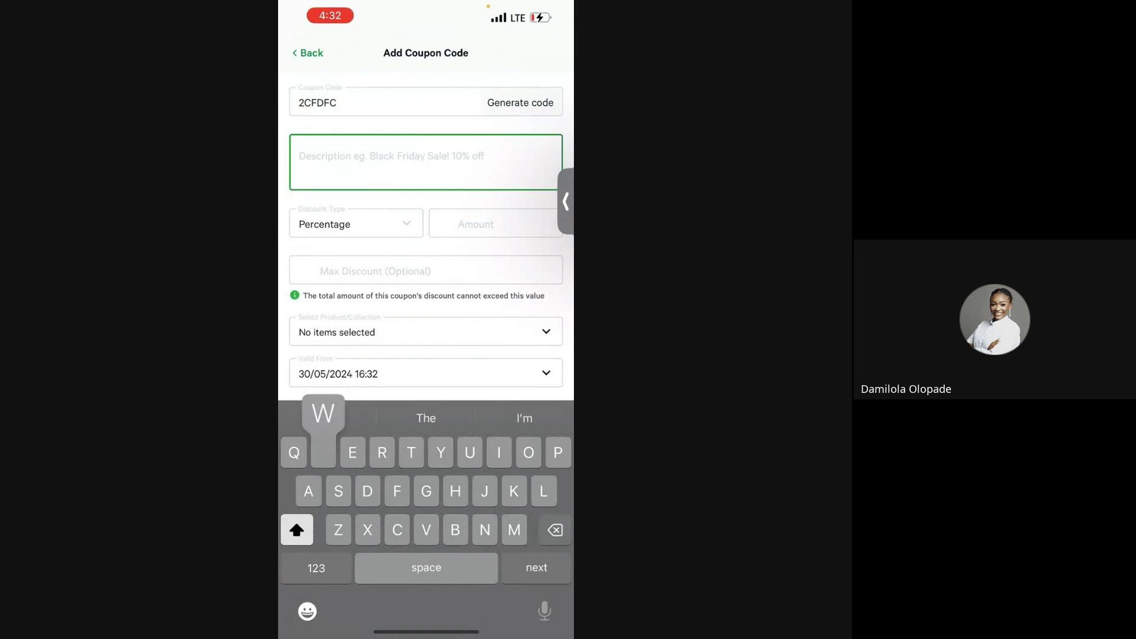
{"action": "type", "text": "e"}
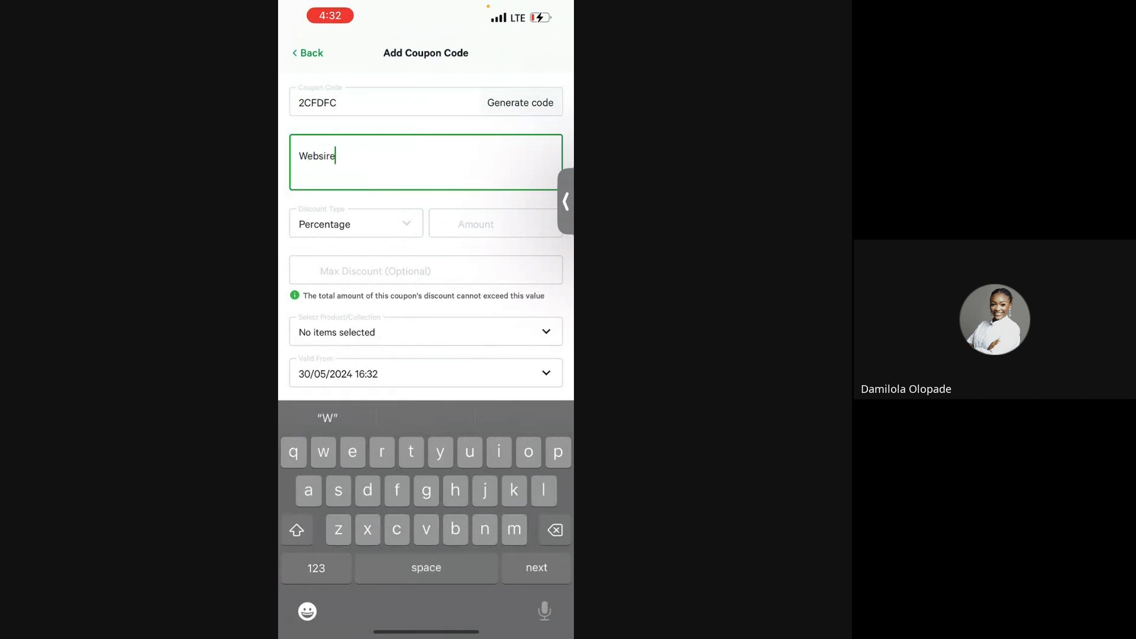
{"action": "type", "text": "bsite launch Sale"}
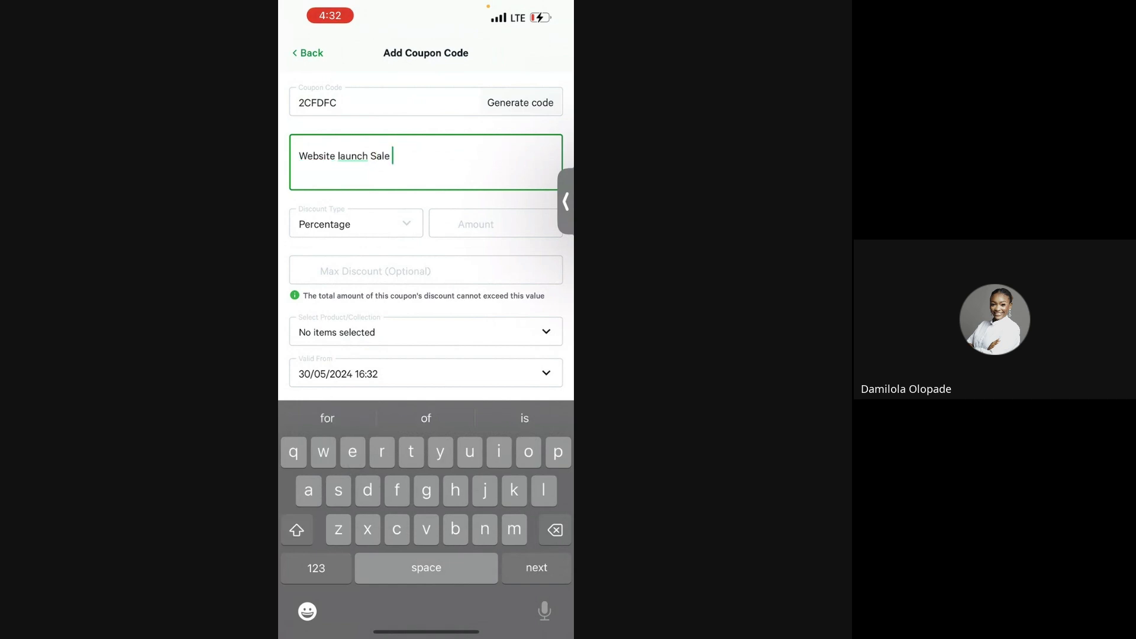
Step: Look over the new coupon's discount type, amount and minimum cart value fields, and leave the form without creating the coupon
{"action": "left_click", "coordinate": [495, 224]}
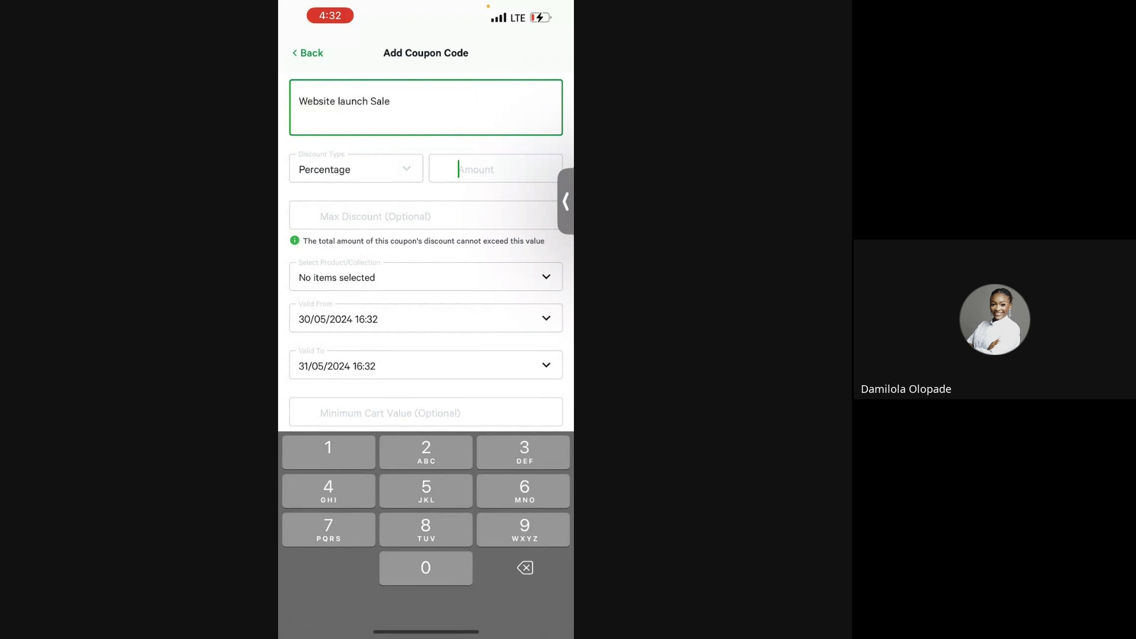
{"action": "left_click", "coordinate": [356, 169]}
{"action": "left_click", "coordinate": [495, 170]}
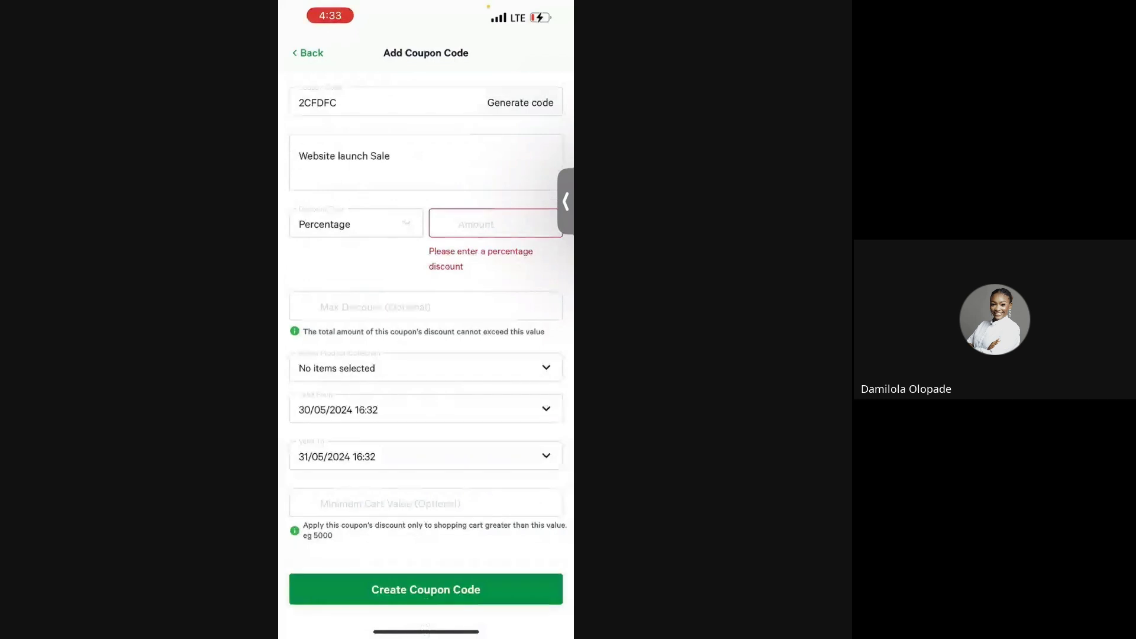
{"action": "left_click", "coordinate": [426, 503]}
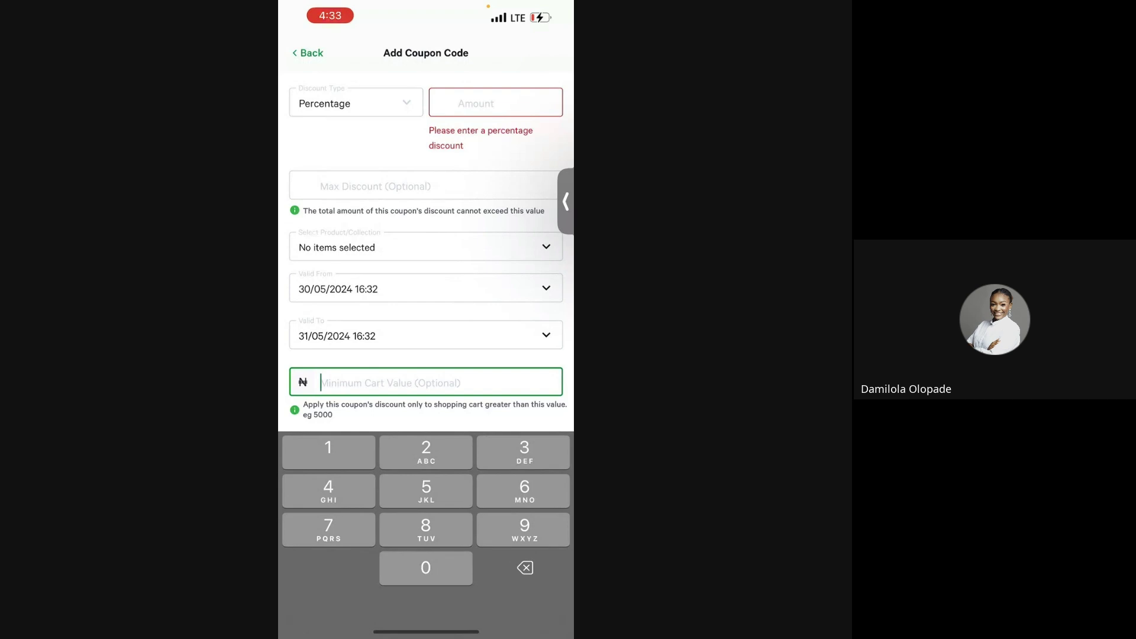
{"action": "scroll", "coordinate": [426, 245], "scroll_direction": "down", "scroll_amount": 1}
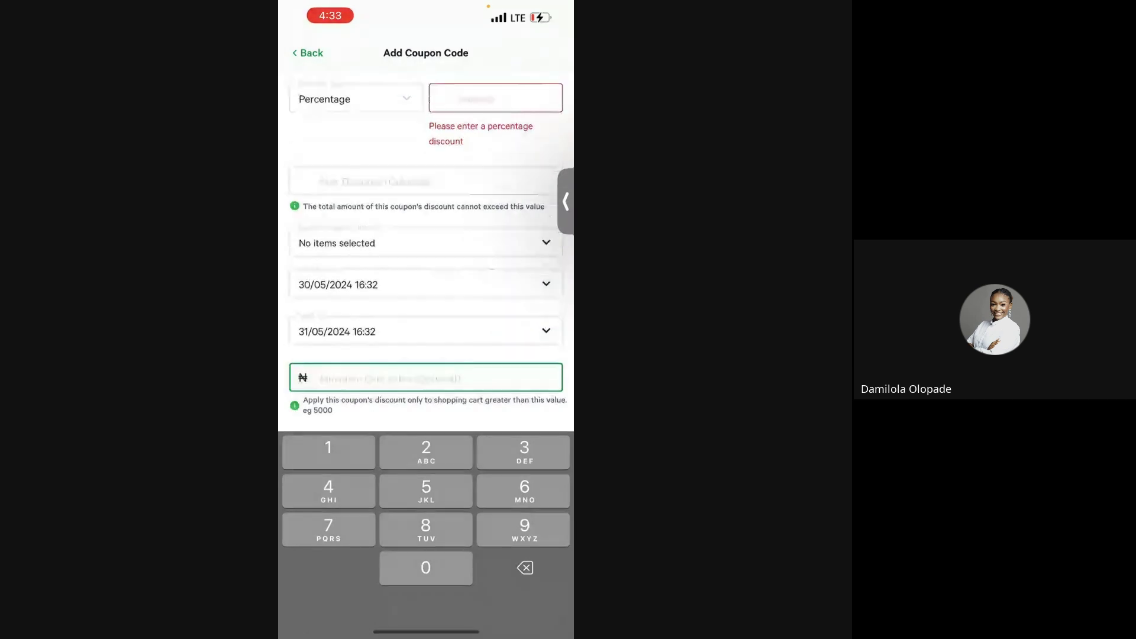
{"action": "left_click", "coordinate": [308, 53]}
{"action": "left_click", "coordinate": [424, 337]}
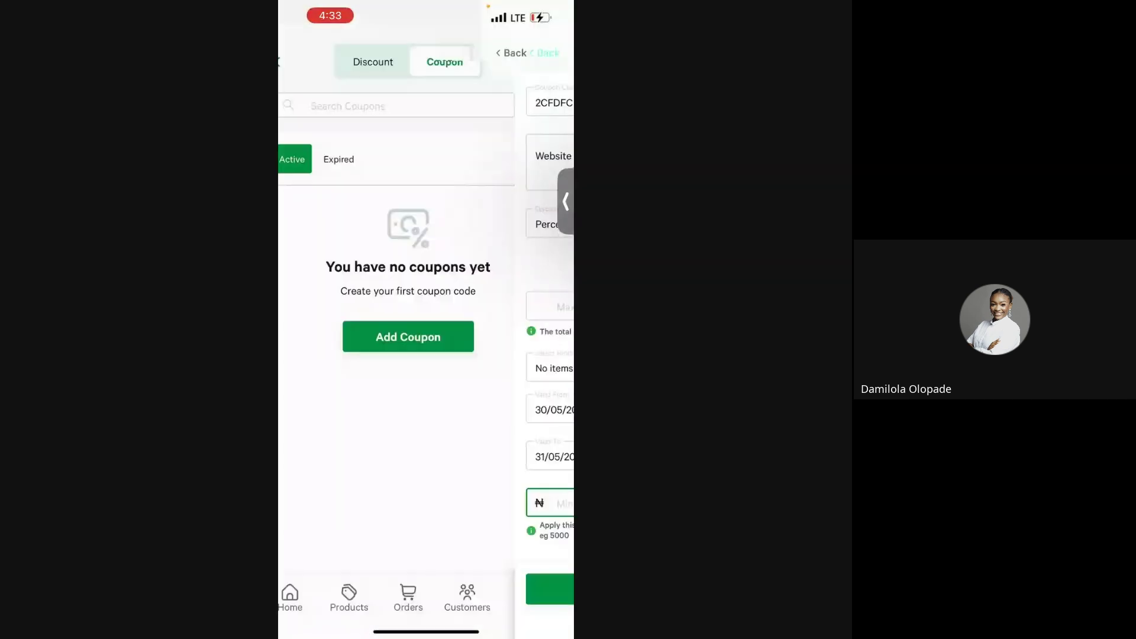
Step: Return to the active discounts and open the 10% Discount entry
{"action": "left_click", "coordinate": [391, 61]}
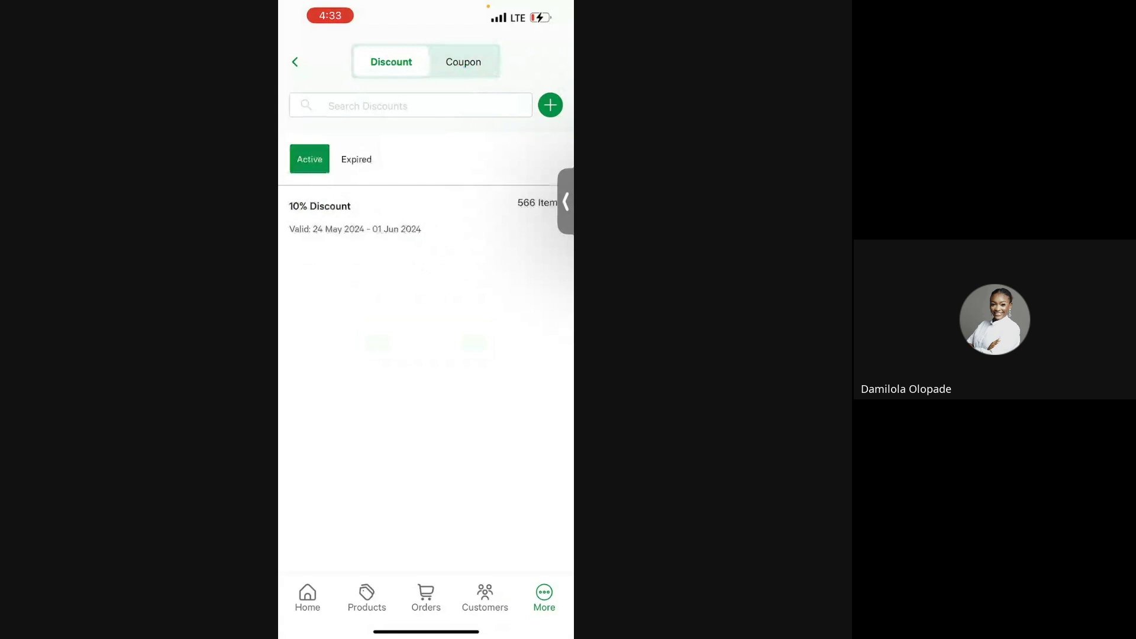
{"action": "left_click", "coordinate": [319, 206]}
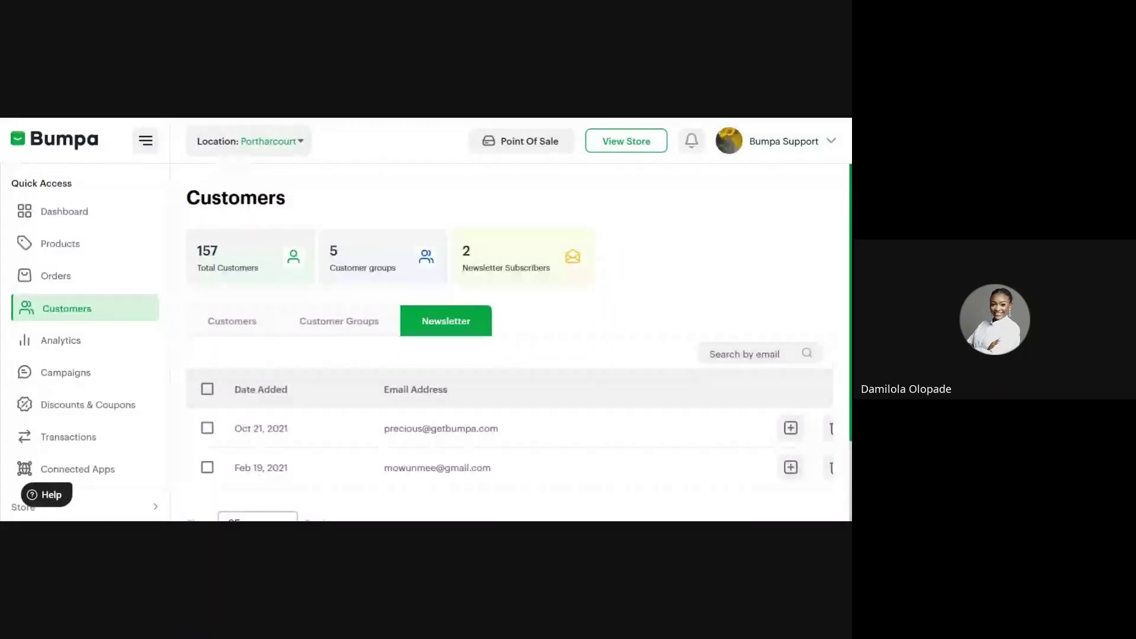
Step: Look through the newsletter subscribers in the store's customer records
{"action": "scroll", "coordinate": [519, 342], "scroll_direction": "down", "scroll_amount": 1}
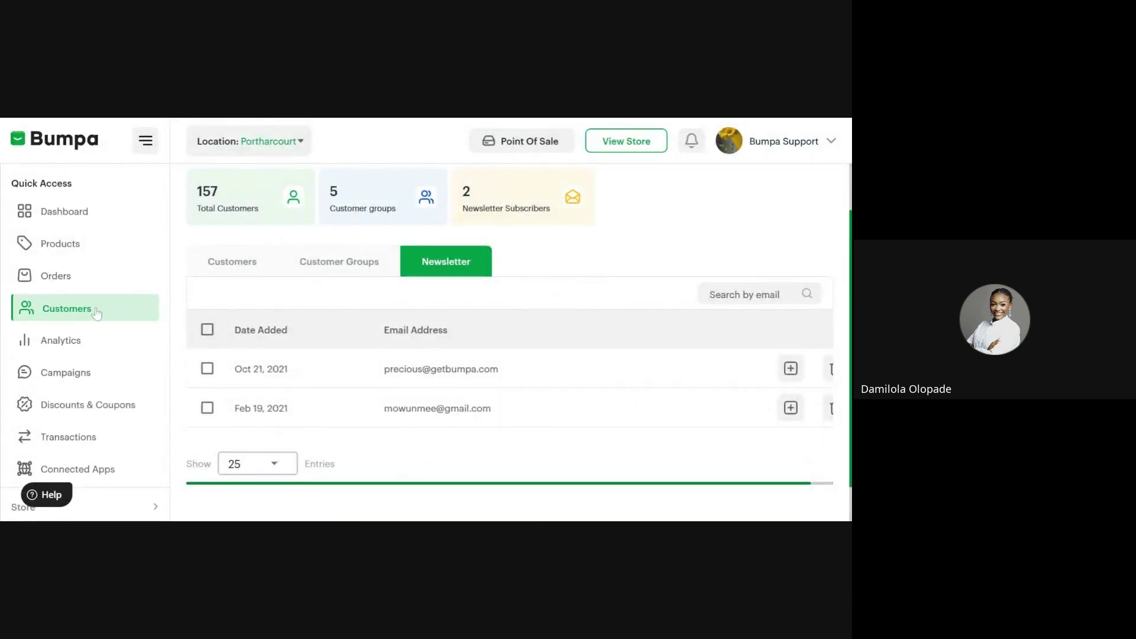
Step: Start a new email campaign and attach an image to it without cropping
{"action": "left_click", "coordinate": [88, 379]}
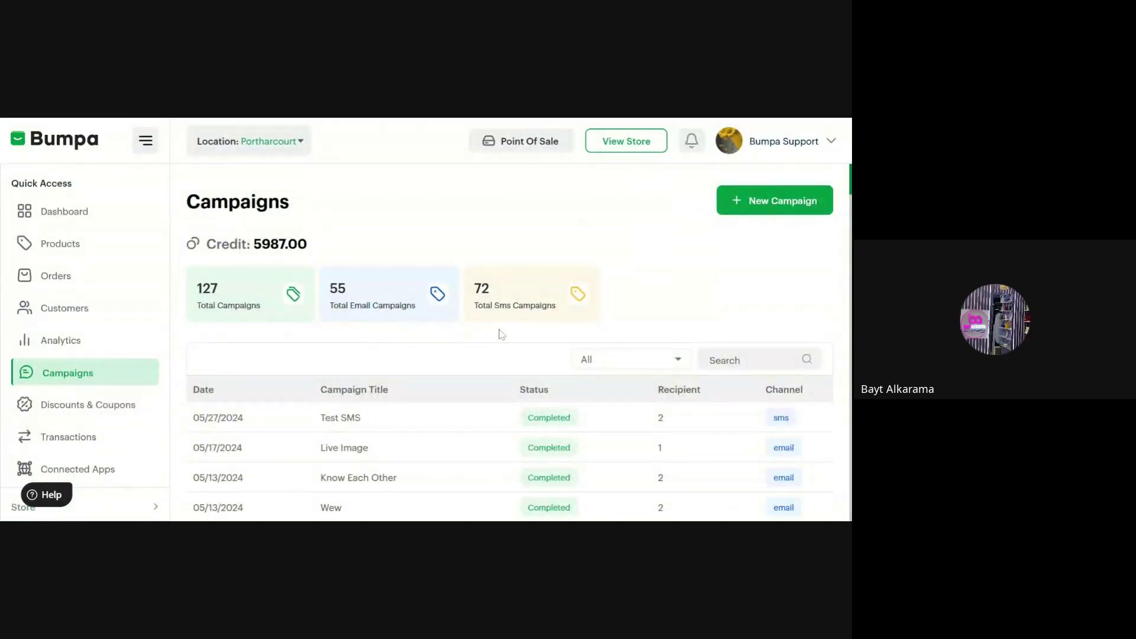
{"action": "left_click", "coordinate": [750, 200]}
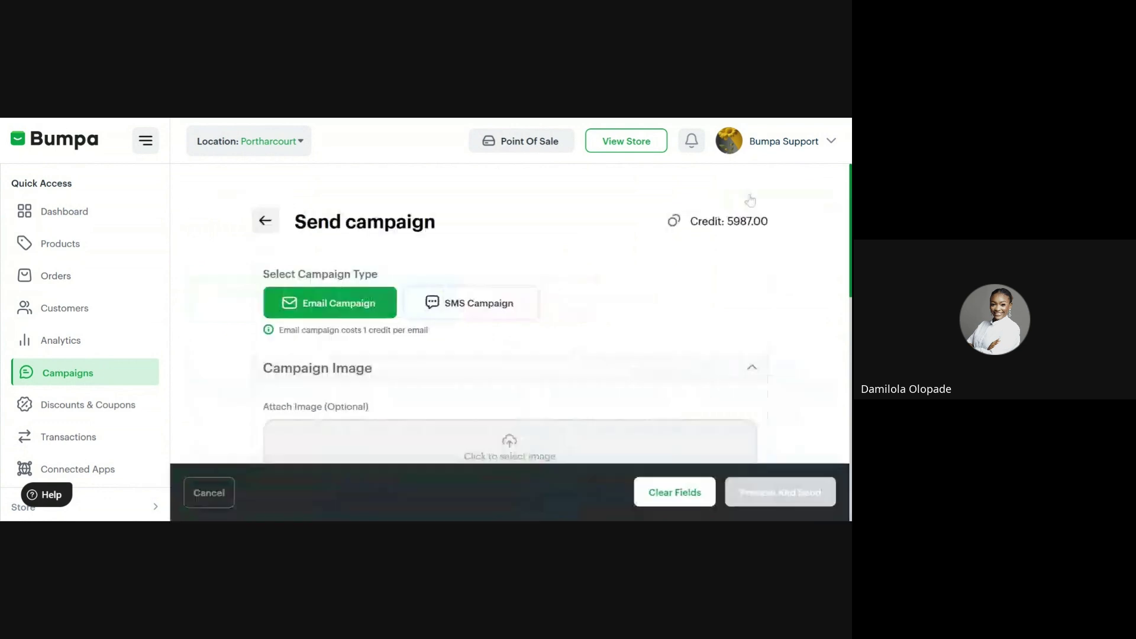
{"action": "scroll", "coordinate": [453, 286], "scroll_direction": "down", "scroll_amount": 2}
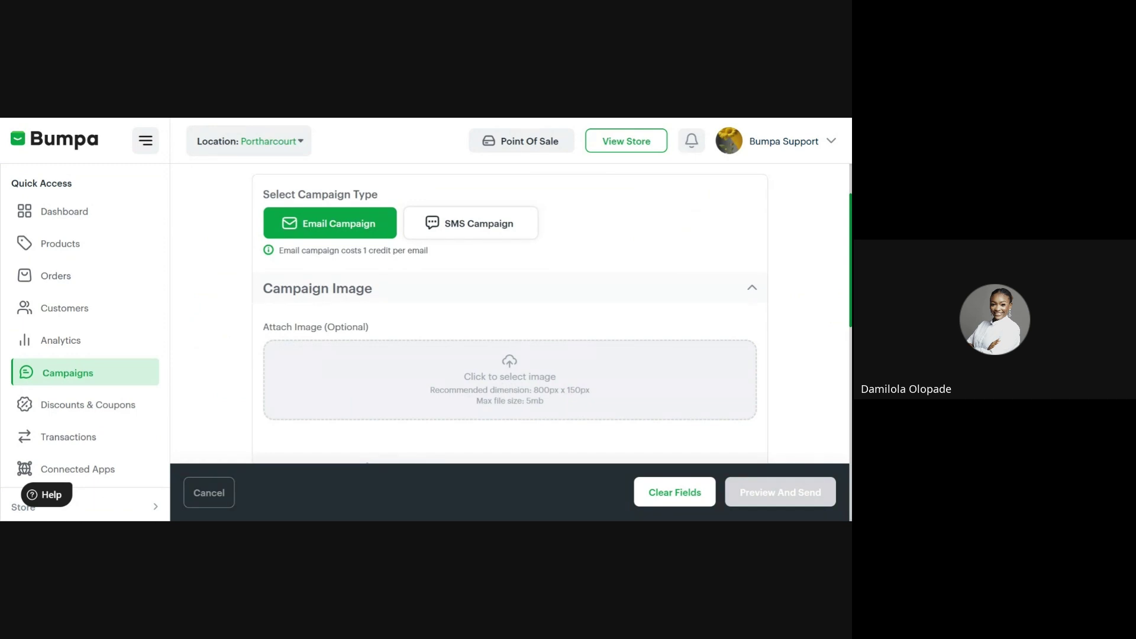
{"action": "left_click", "coordinate": [519, 442]}
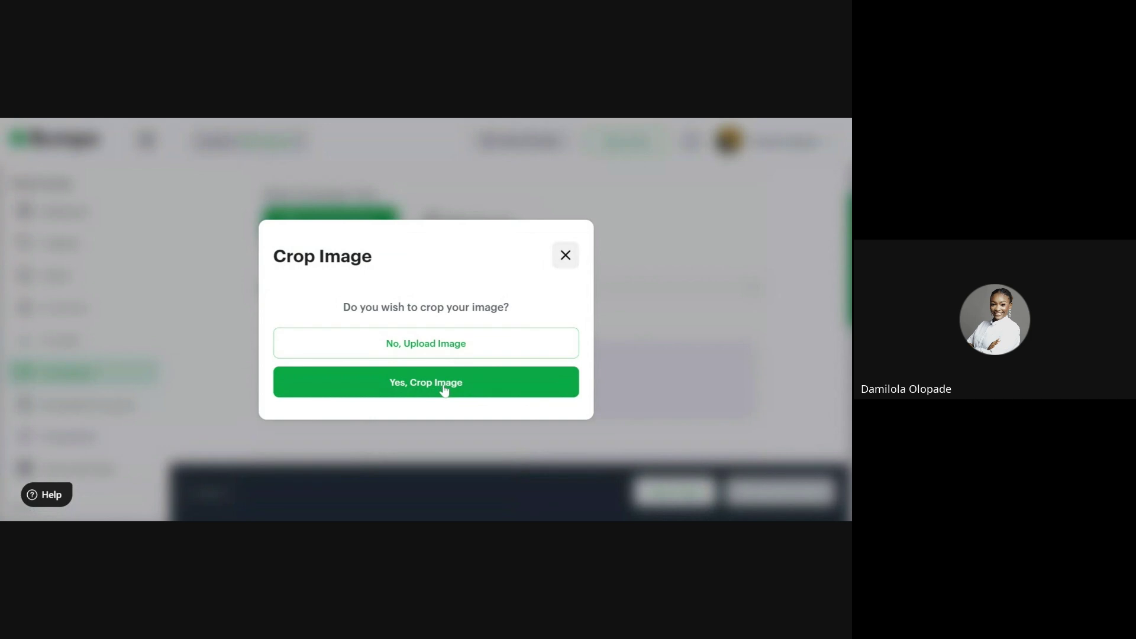
{"action": "left_click", "coordinate": [433, 356]}
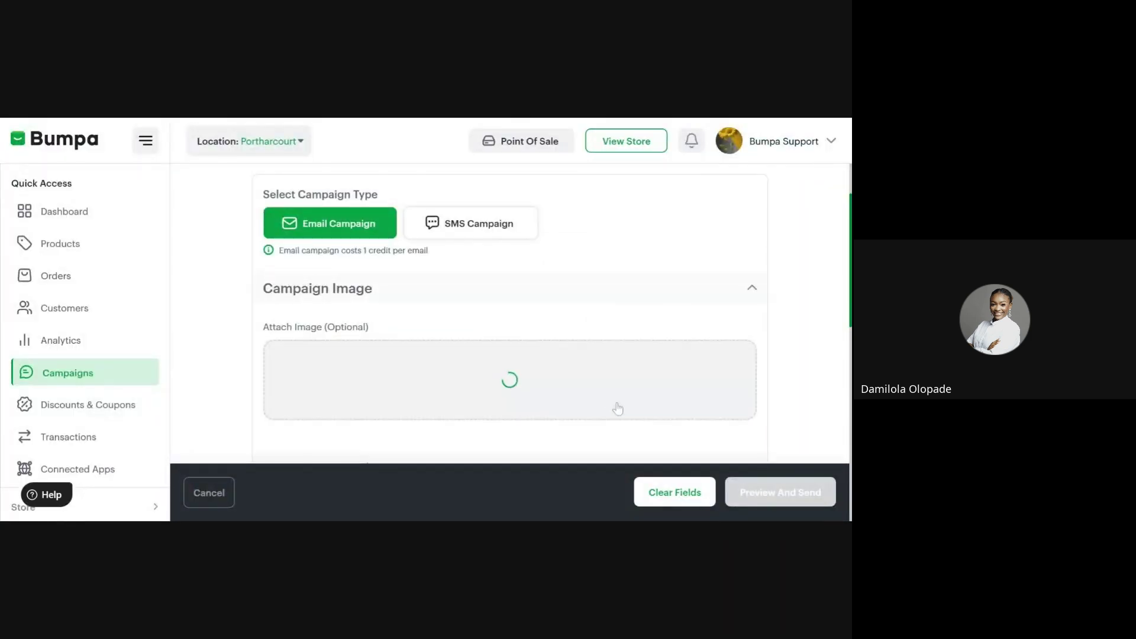
Step: Fill in the campaign details with name "INVENTORY LAUNCH PLAN", subject "Marketers Therapy Community" and body "GGBB X X MKHG"
{"action": "scroll", "coordinate": [509, 314], "scroll_direction": "down", "scroll_amount": 4}
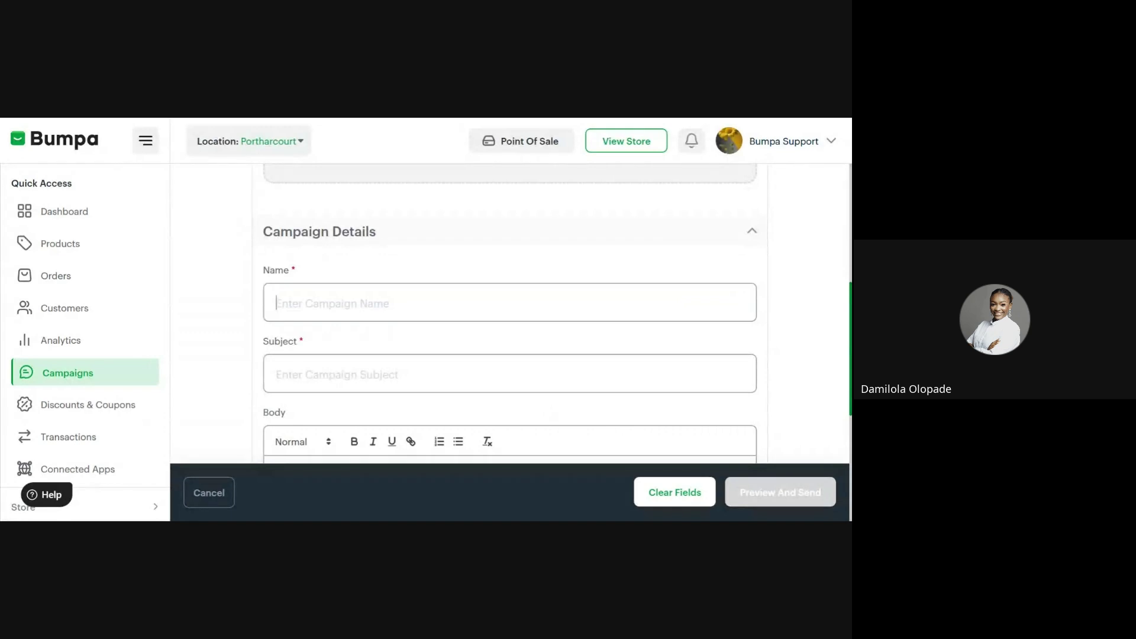
{"action": "key", "text": "Return"}
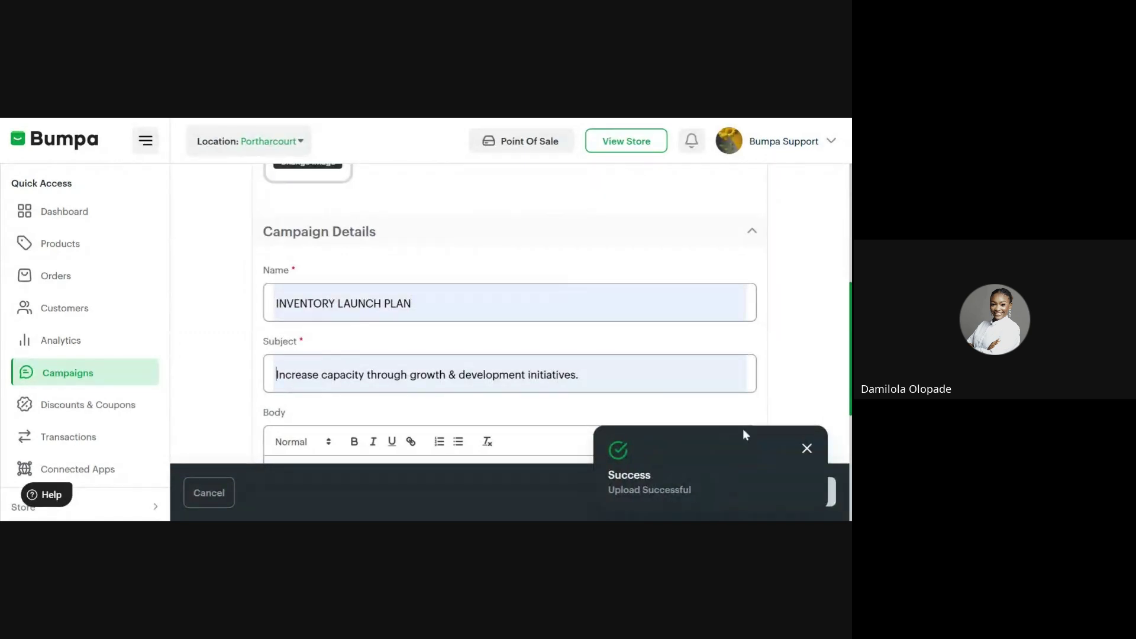
{"action": "left_click", "coordinate": [808, 450]}
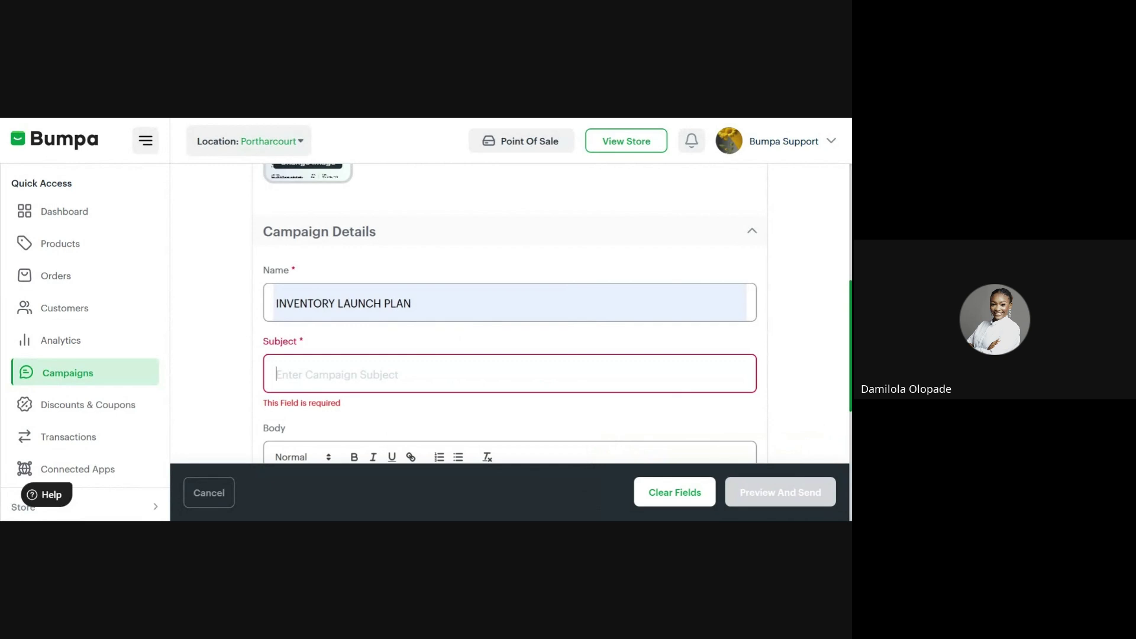
{"action": "key", "text": "Return"}
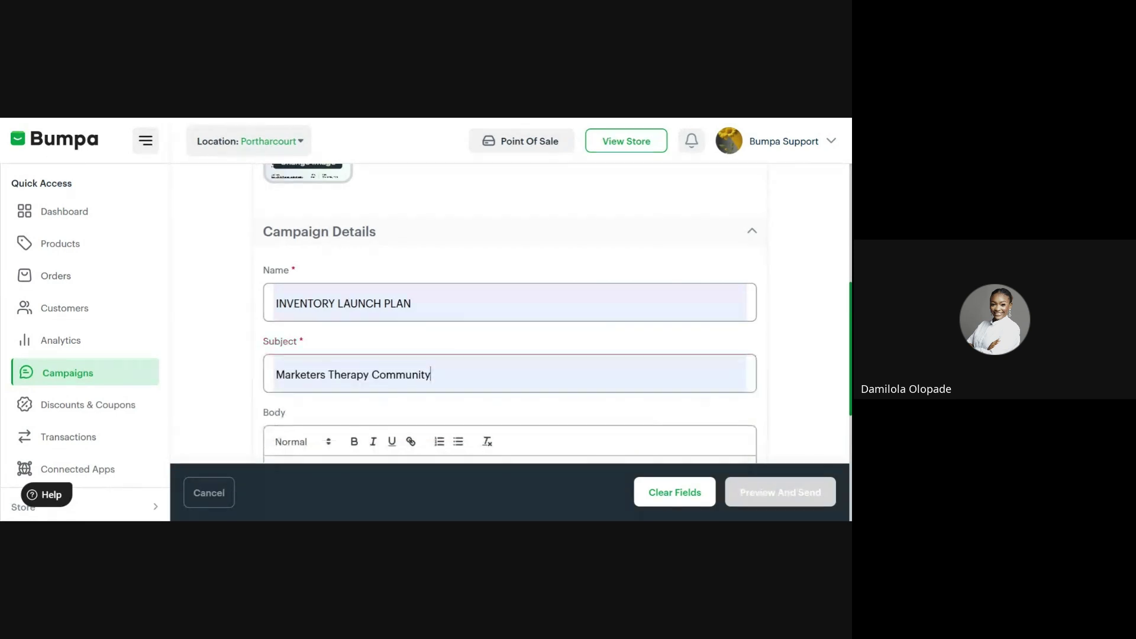
{"action": "scroll", "coordinate": [499, 335], "scroll_direction": "down", "scroll_amount": 5}
{"action": "left_click", "coordinate": [337, 228]}
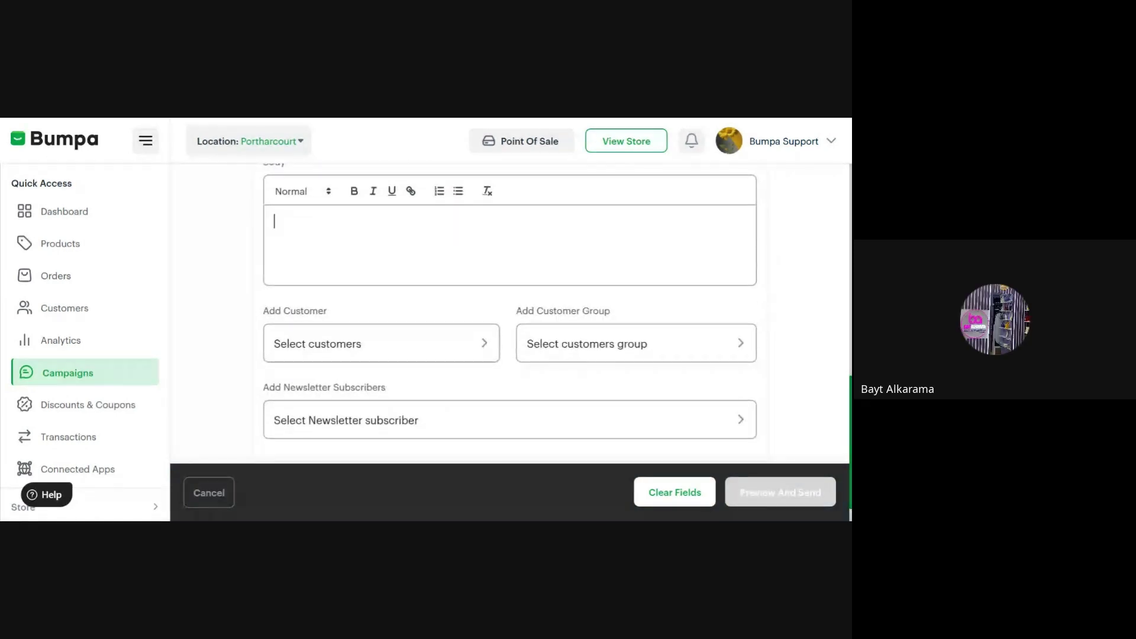
{"action": "type", "text": "GGBB X X MKHG"}
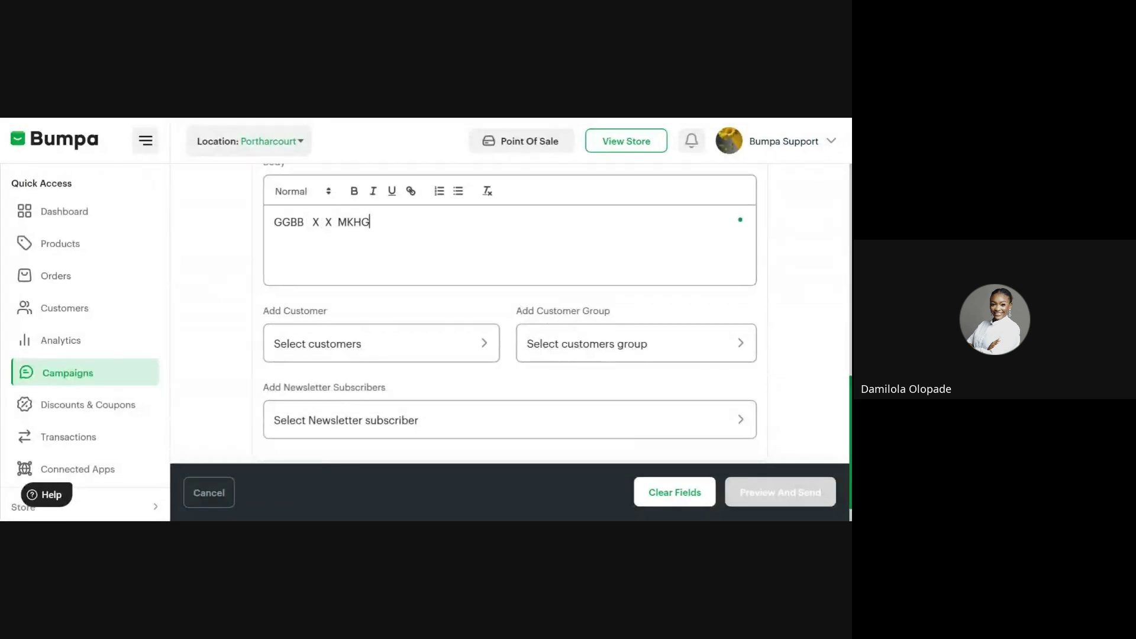
Step: View the campaign's individual customer selection and leave it without choosing anyone
{"action": "scroll", "coordinate": [476, 385], "scroll_direction": "up", "scroll_amount": 1}
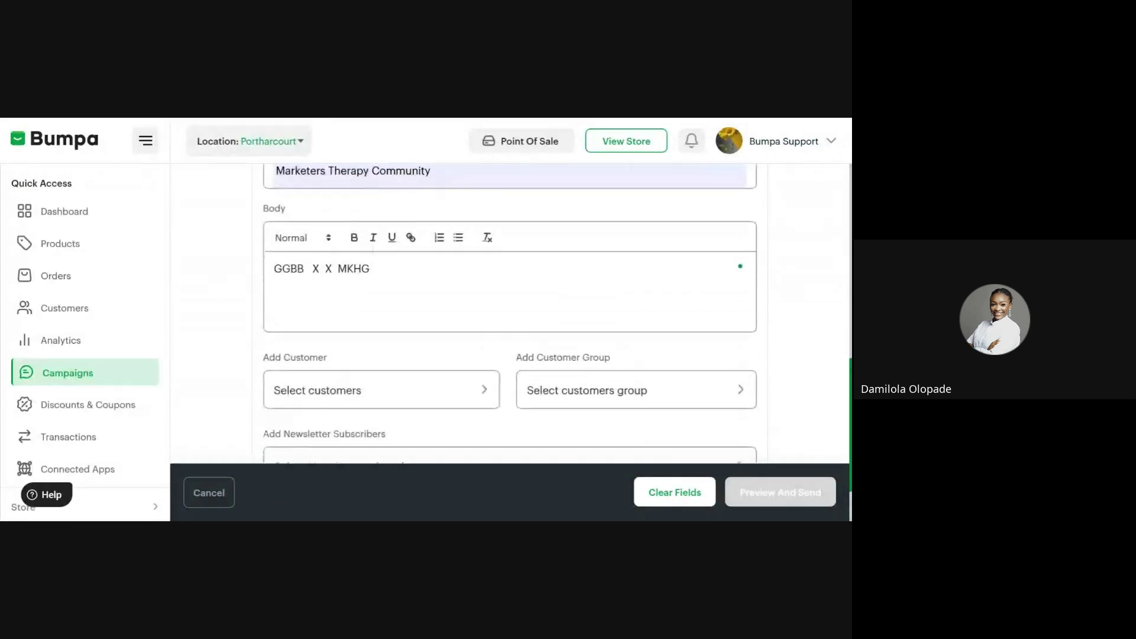
{"action": "left_click", "coordinate": [479, 388]}
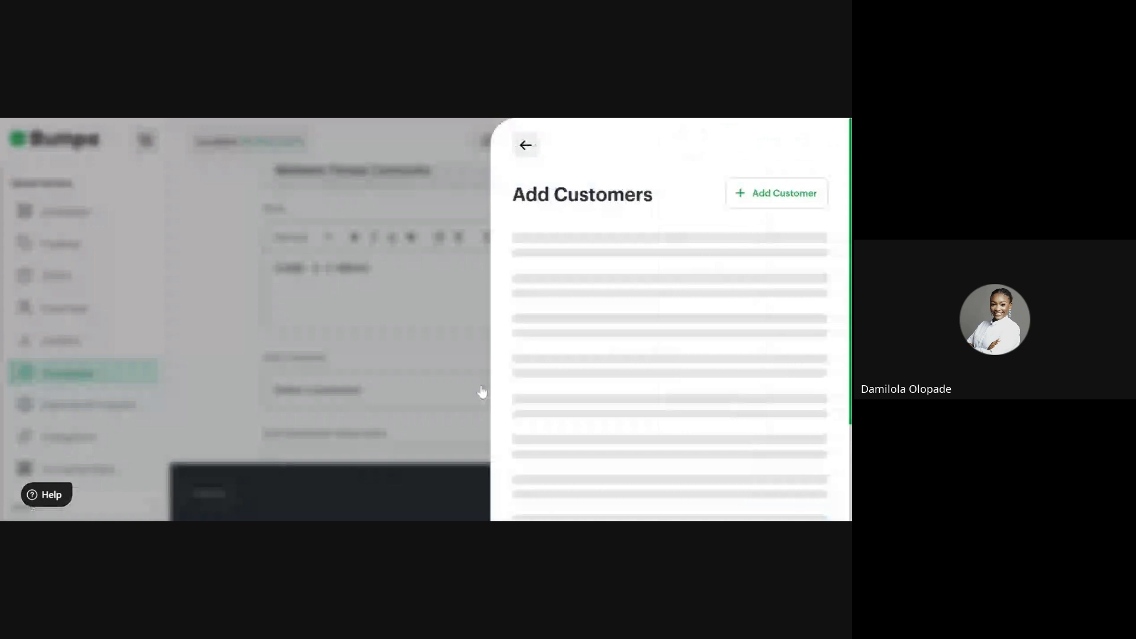
{"action": "left_click", "coordinate": [531, 146]}
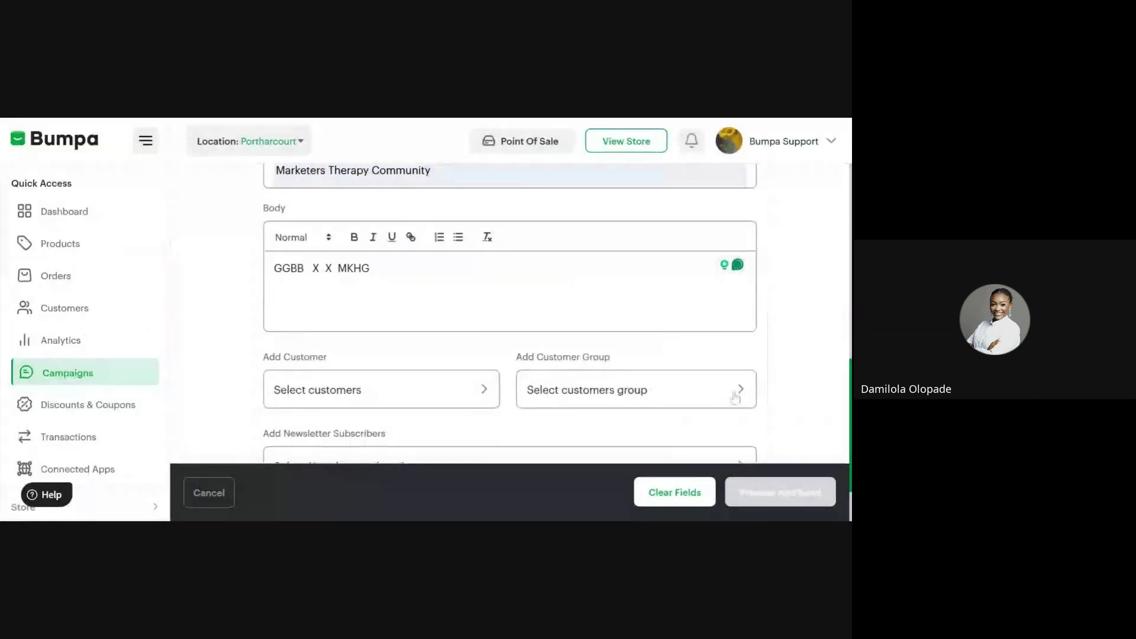
Step: Add the customer groups with no purchase in the last 30 and 60 days, 0 orders, 1 order, and Debtors as campaign recipients
{"action": "left_click", "coordinate": [737, 389]}
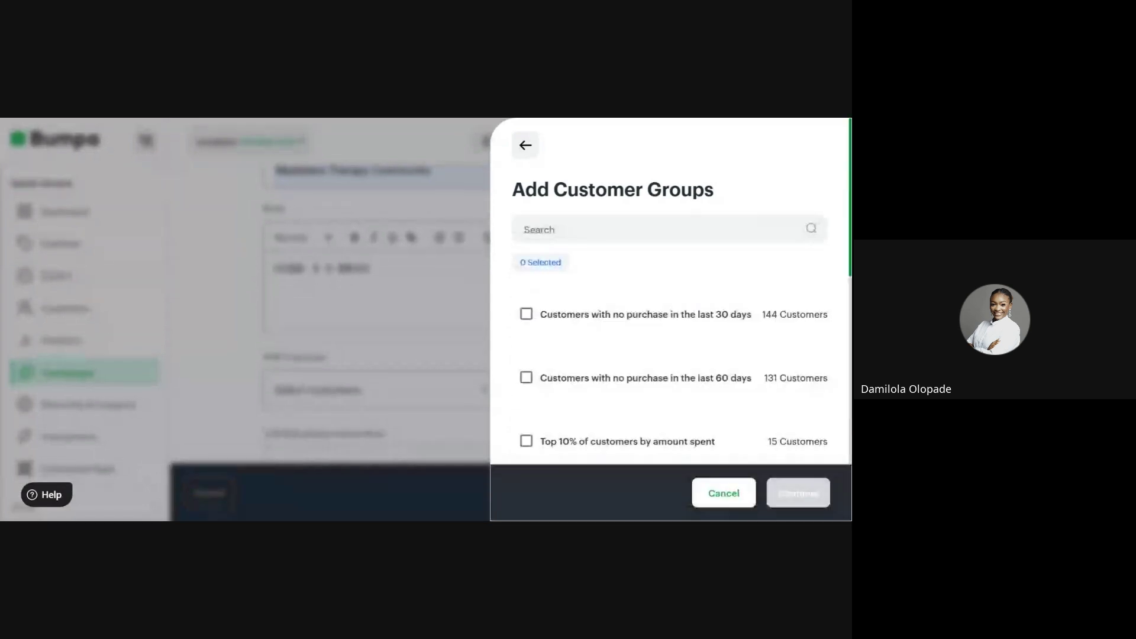
{"action": "scroll", "coordinate": [245, 319], "scroll_direction": "down", "scroll_amount": 1}
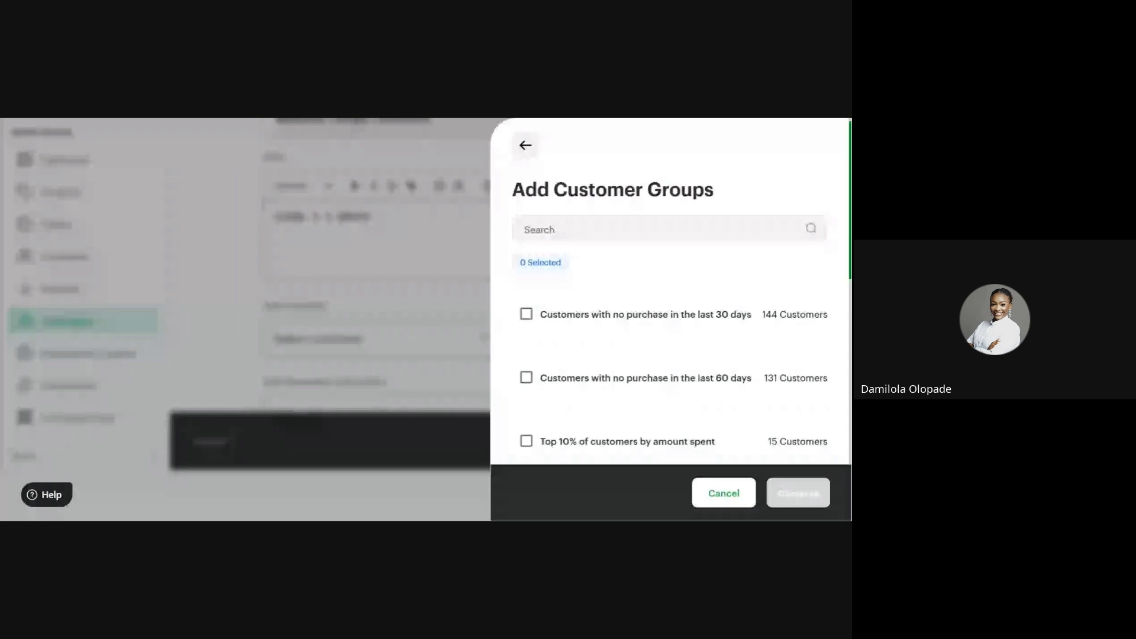
{"action": "scroll", "coordinate": [524, 332], "scroll_direction": "up", "scroll_amount": 1}
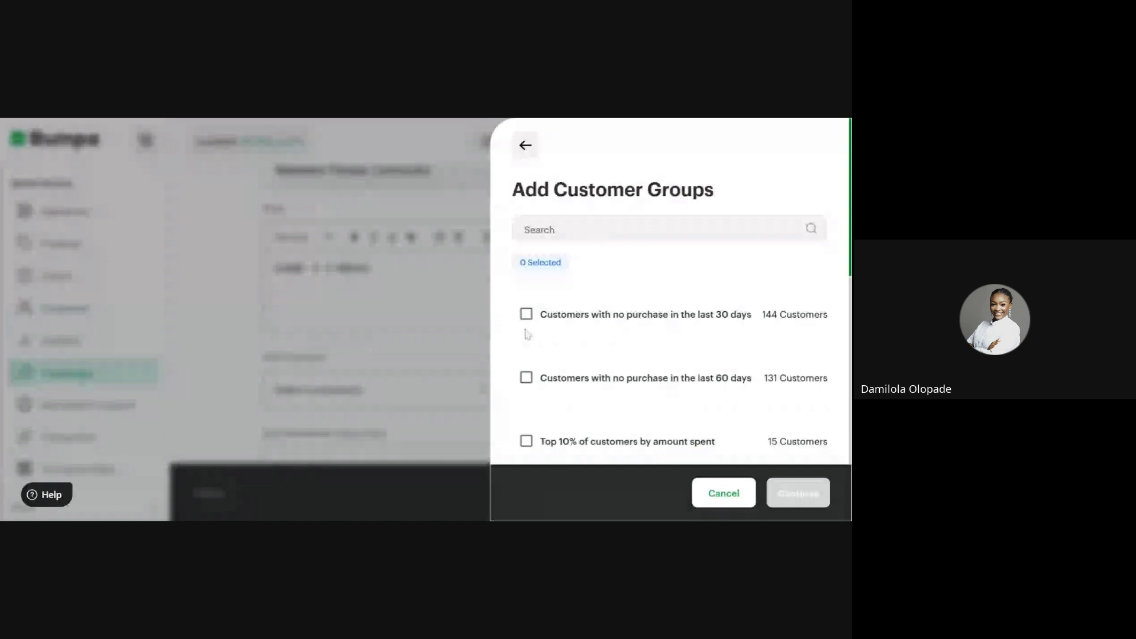
{"action": "scroll", "coordinate": [526, 334], "scroll_direction": "down", "scroll_amount": 5}
{"action": "left_click", "coordinate": [526, 289]}
{"action": "left_click", "coordinate": [525, 352]}
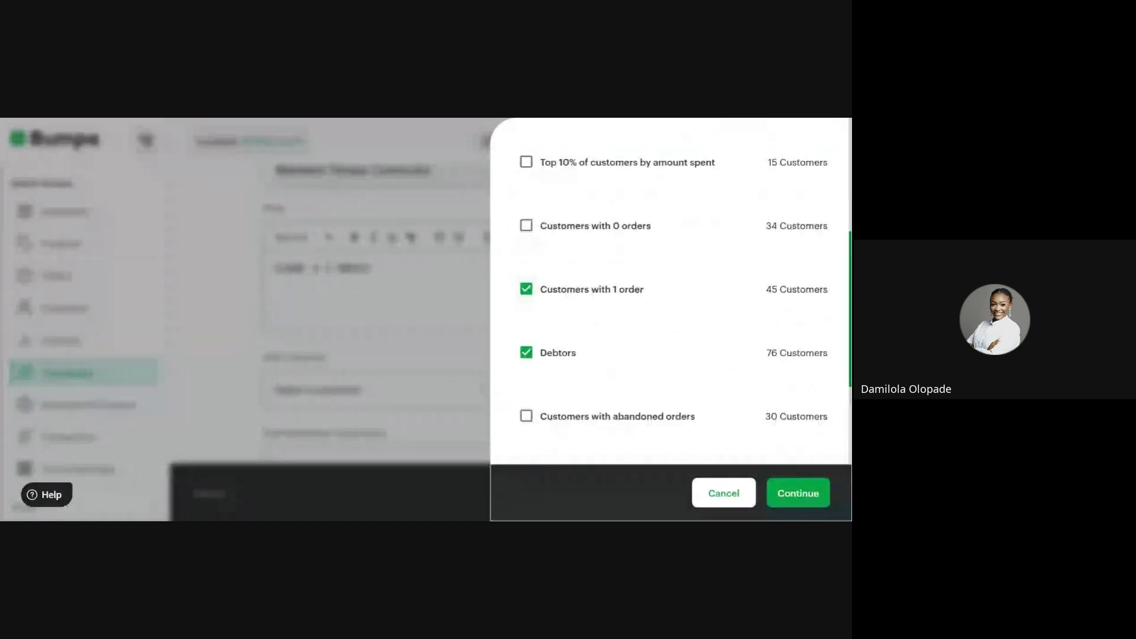
{"action": "left_click", "coordinate": [526, 225]}
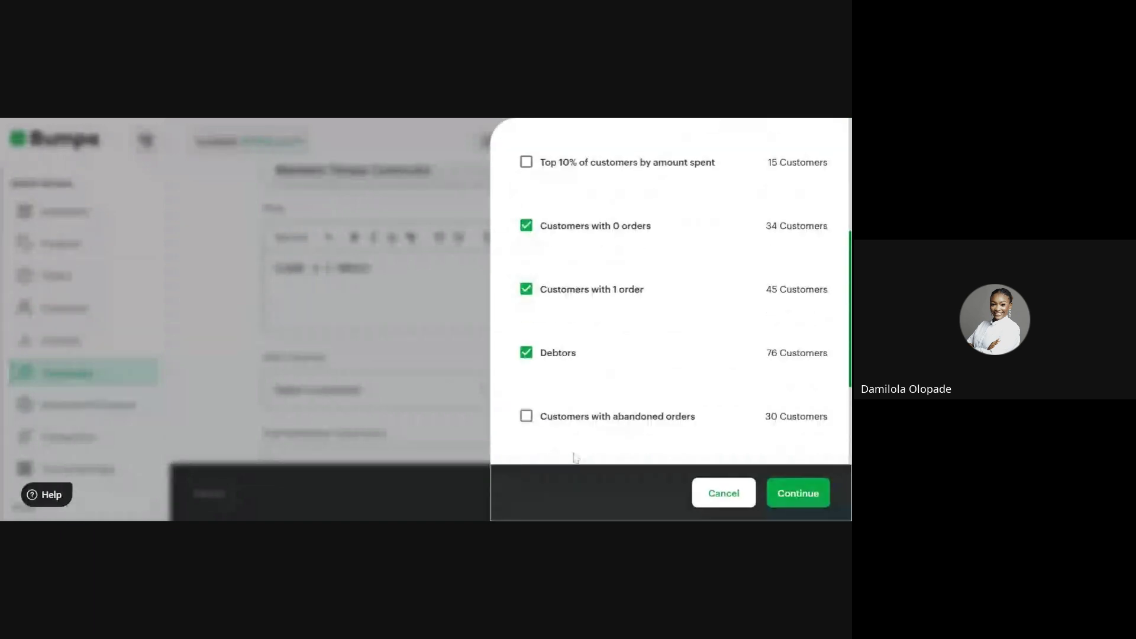
{"action": "left_click", "coordinate": [800, 504]}
Step: Try to add both newsletter subscribers to the campaign's recipients
{"action": "scroll", "coordinate": [633, 319], "scroll_direction": "down", "scroll_amount": 3}
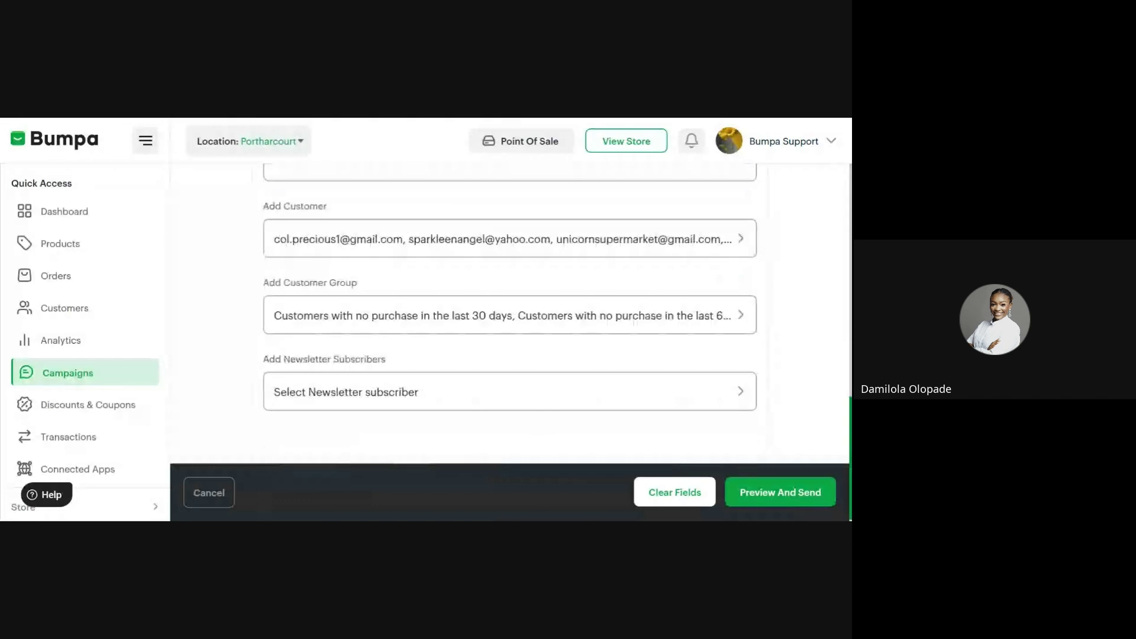
{"action": "left_click", "coordinate": [732, 406]}
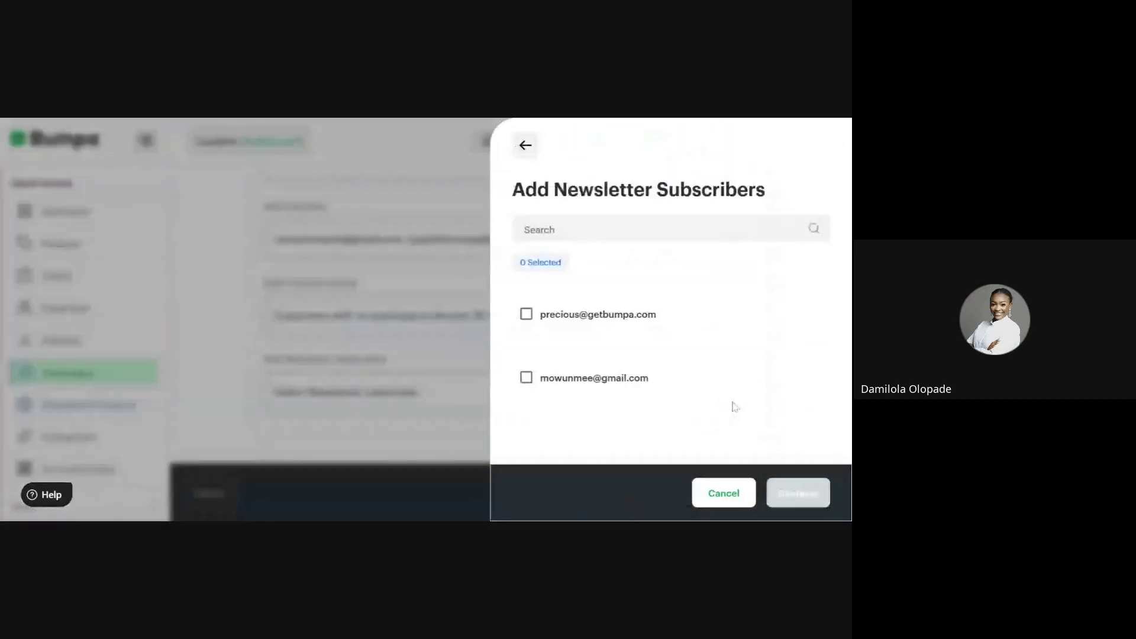
{"action": "left_click", "coordinate": [389, 401]}
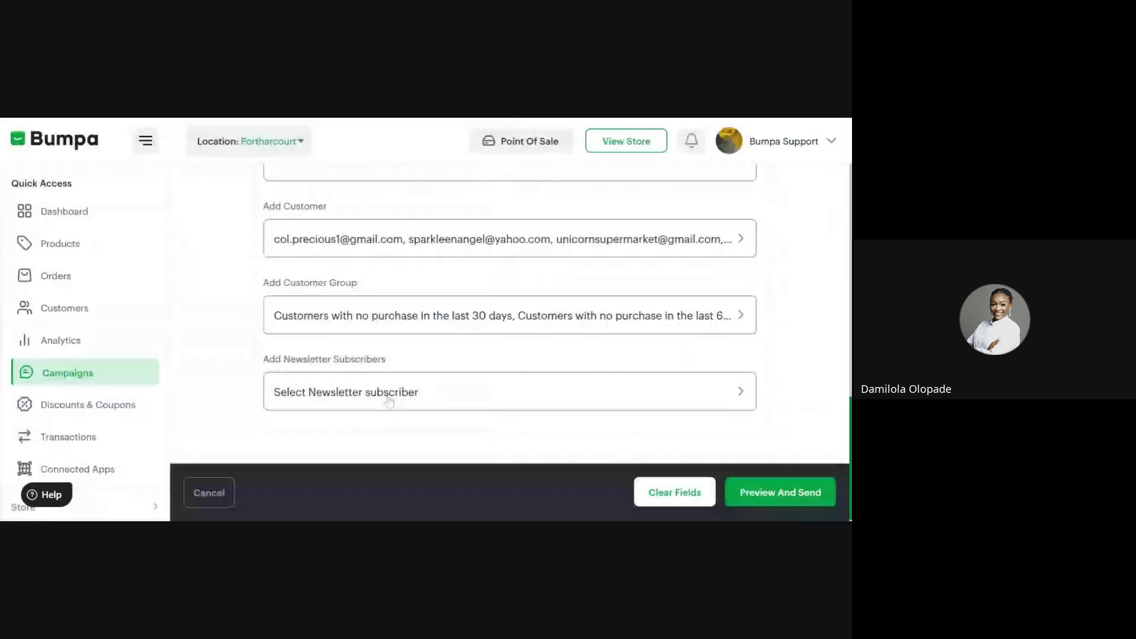
{"action": "left_click", "coordinate": [677, 396]}
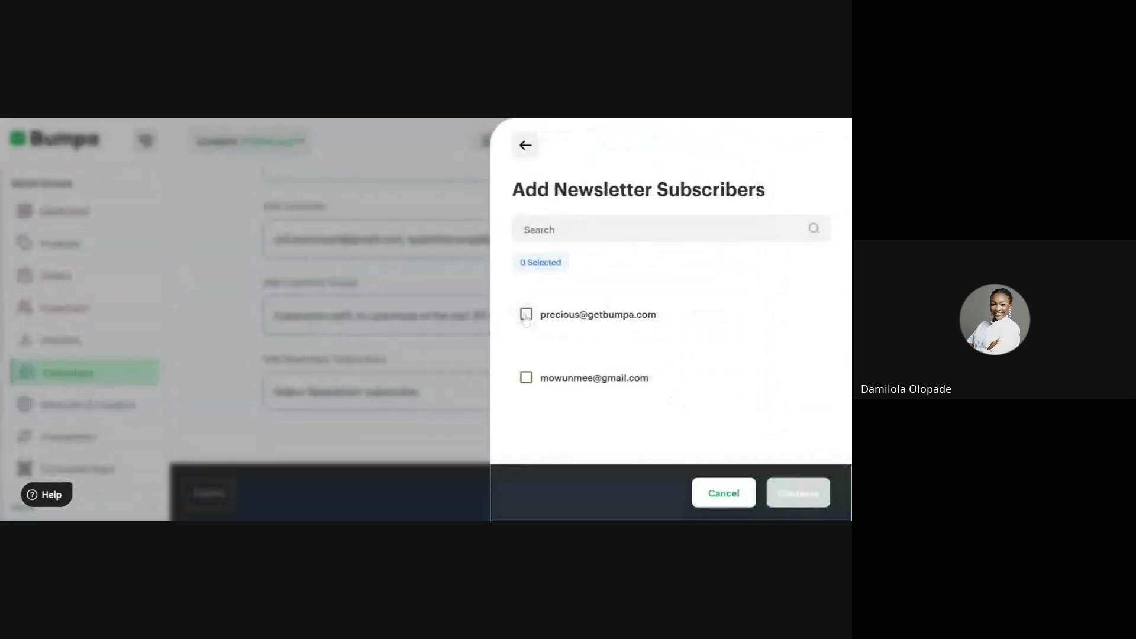
{"action": "left_click", "coordinate": [526, 315]}
{"action": "left_click", "coordinate": [528, 390]}
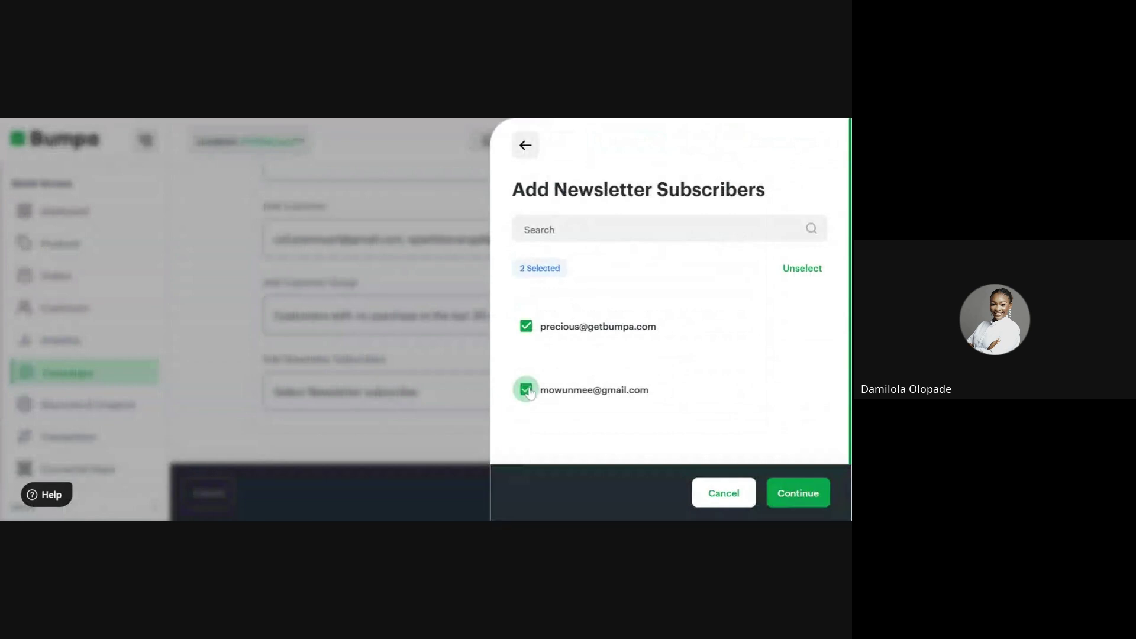
{"action": "left_click", "coordinate": [411, 363]}
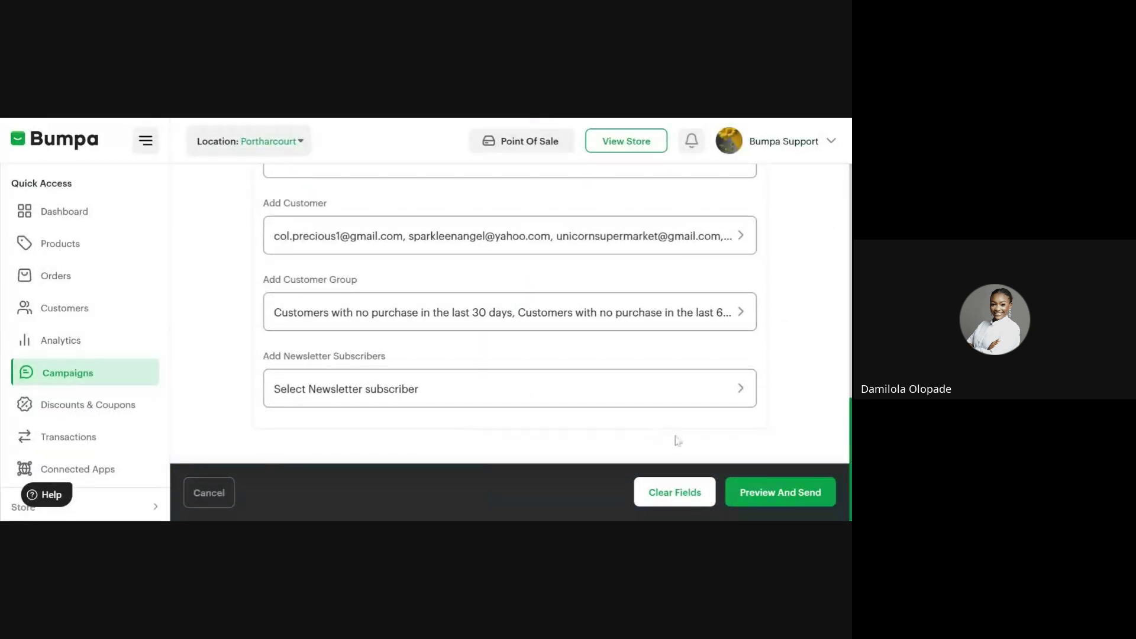
{"action": "scroll", "coordinate": [736, 457], "scroll_direction": "up", "scroll_amount": 8}
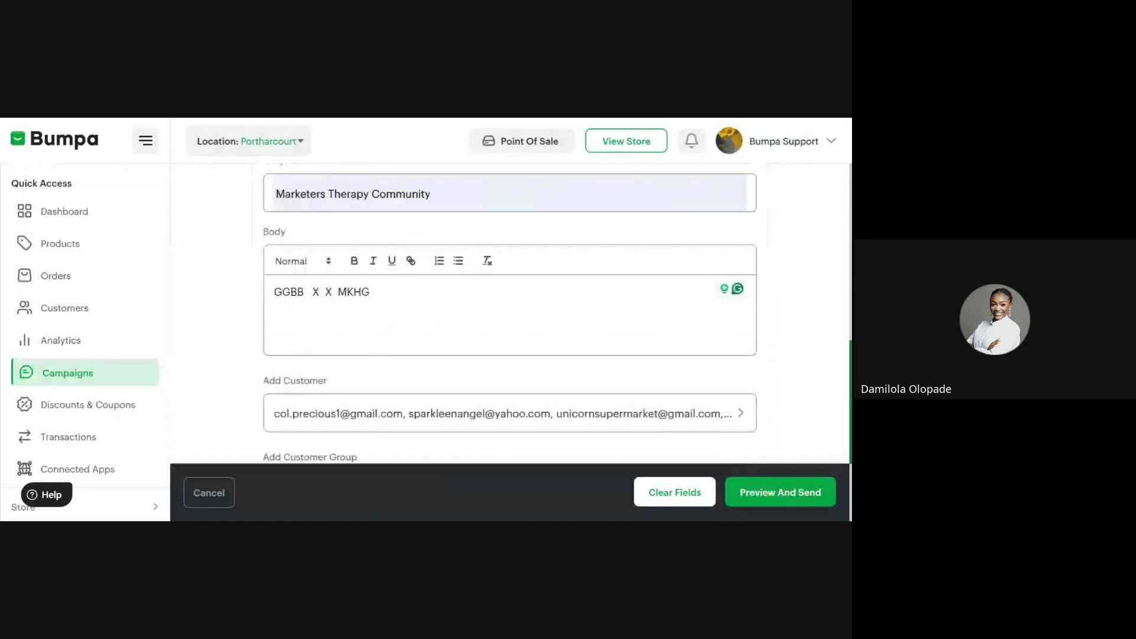